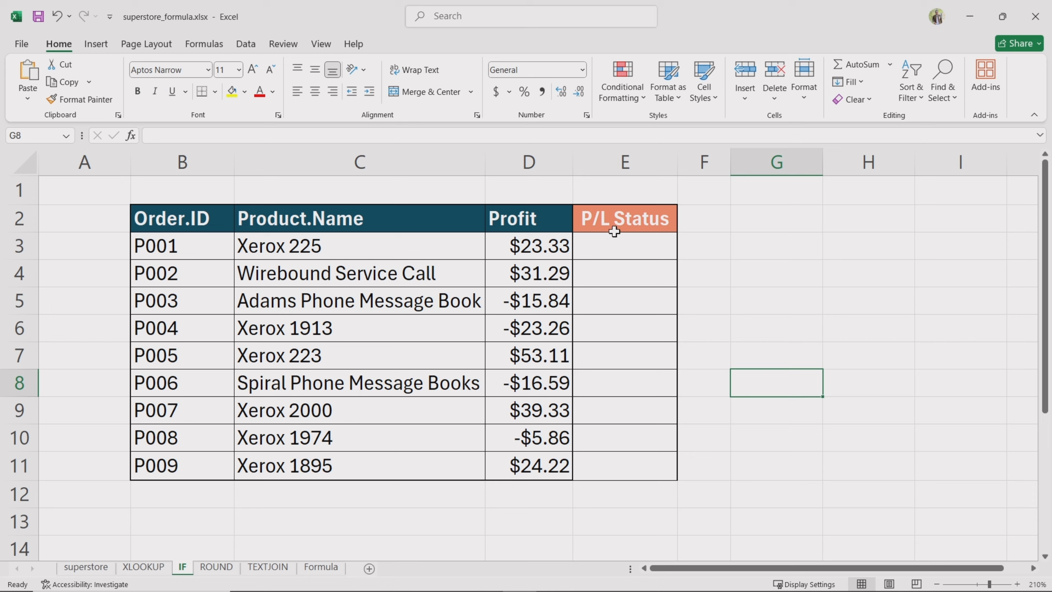
- Enter an IF formula in E3 that returns "PROFIT" when D3 is greater than 0 and "LOSS" otherwise
{"action": "left_click", "coordinate": [624, 252]}
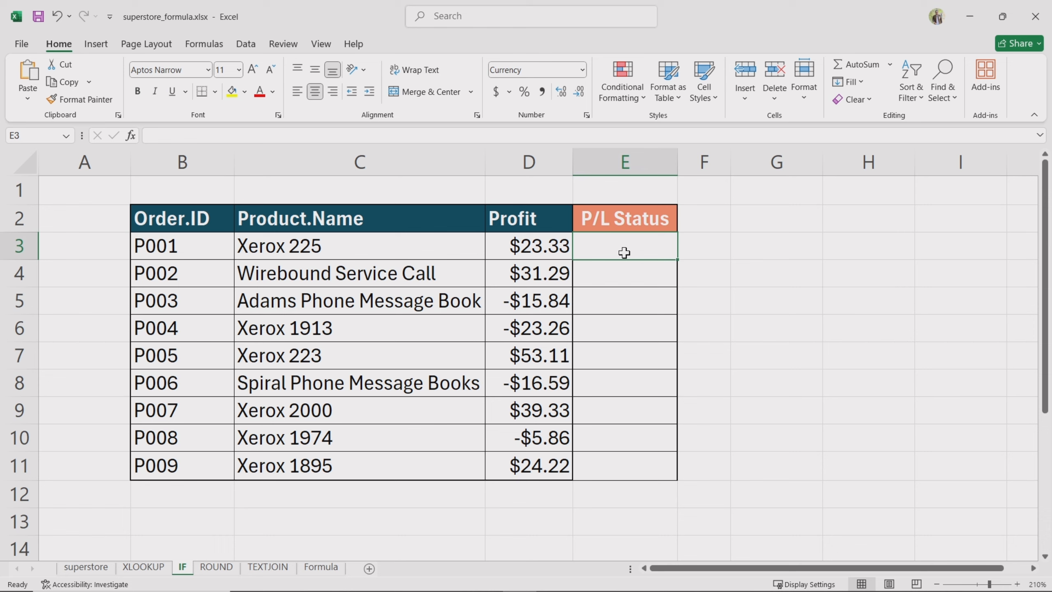
{"action": "type", "text": "="}
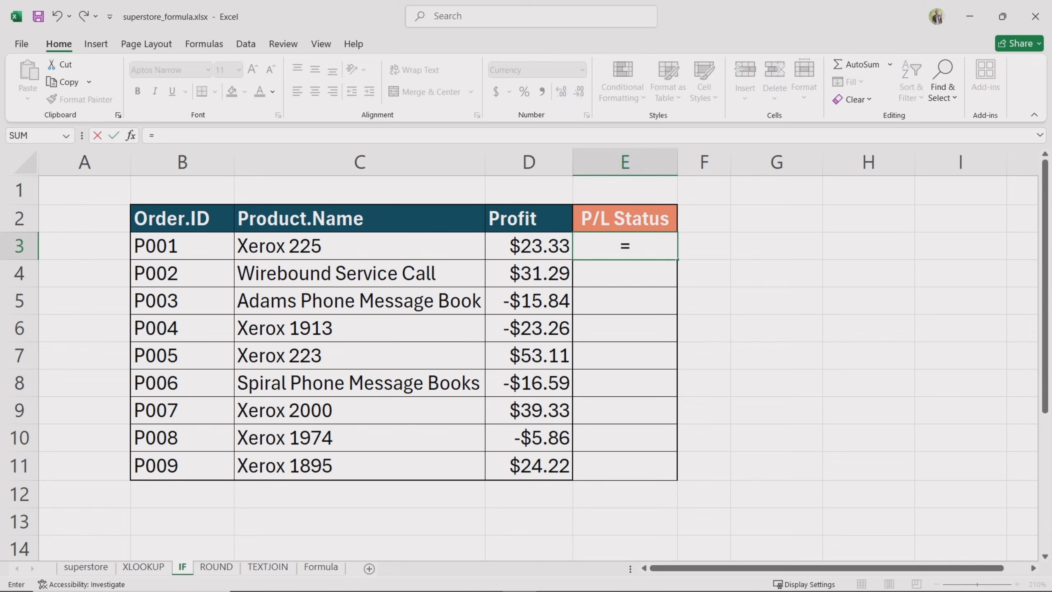
{"action": "type", "text": "IF("}
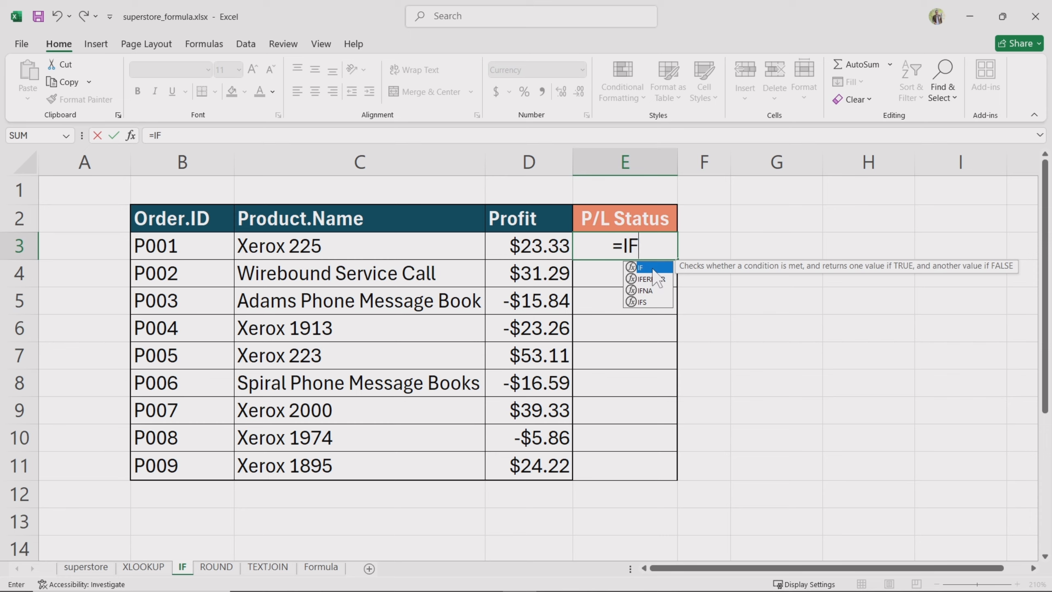
{"action": "key", "text": "Tab"}
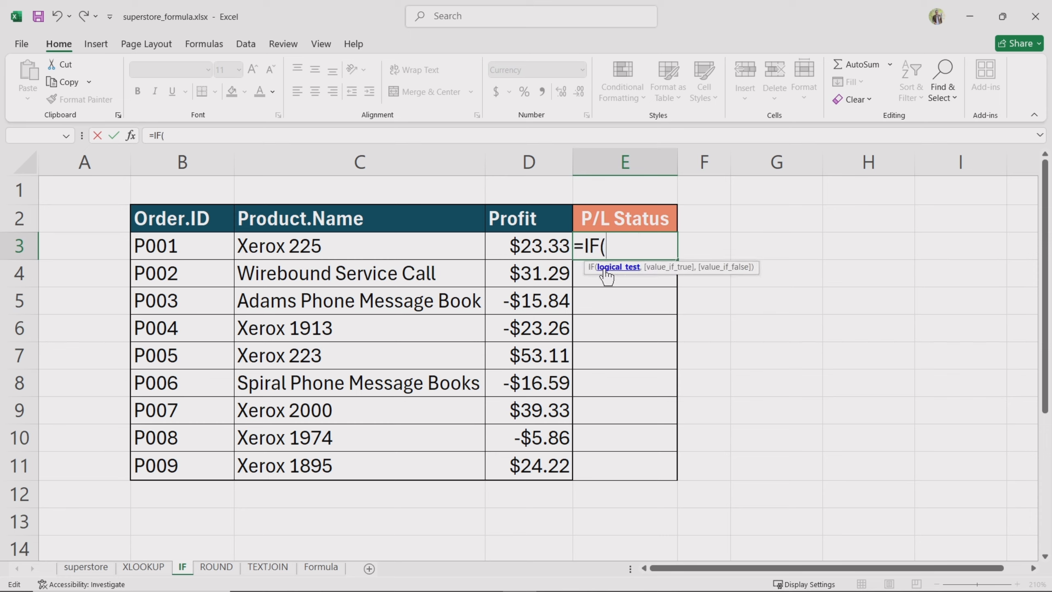
{"action": "left_click", "coordinate": [537, 248]}
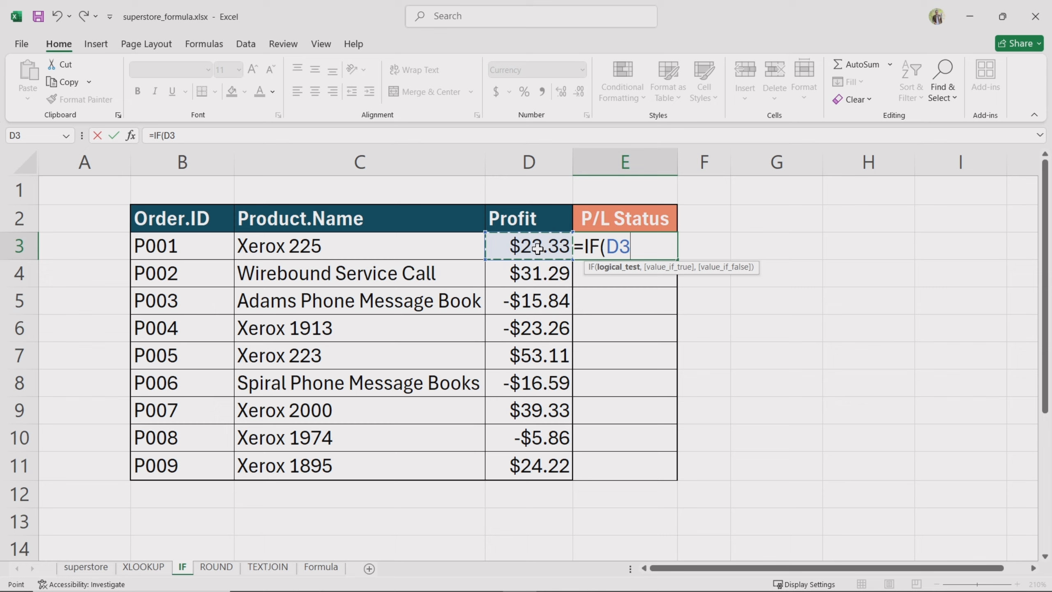
{"action": "type", "text": ">0"}
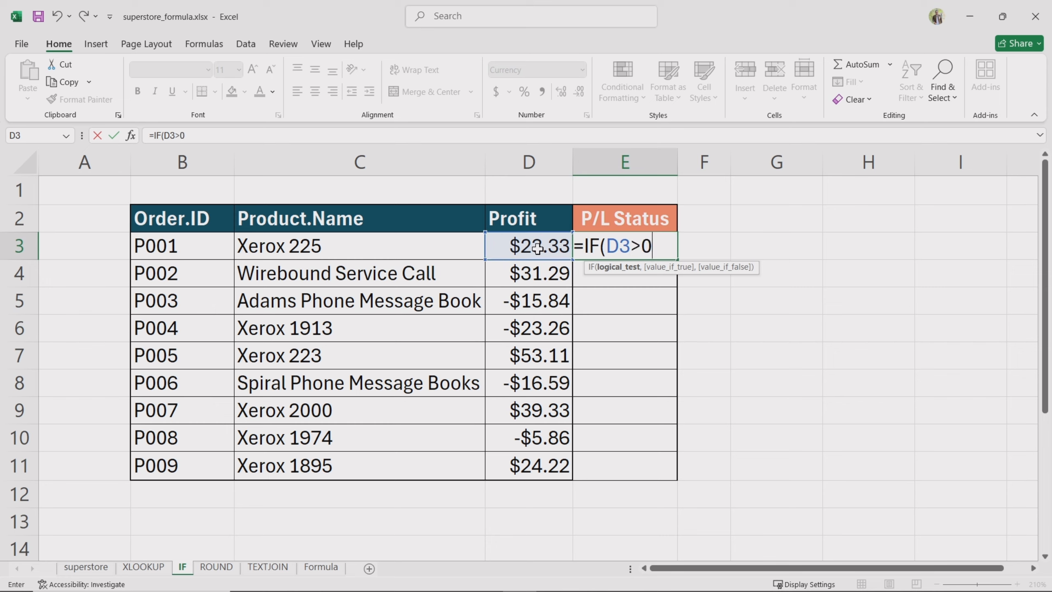
{"action": "type", "text": ","}
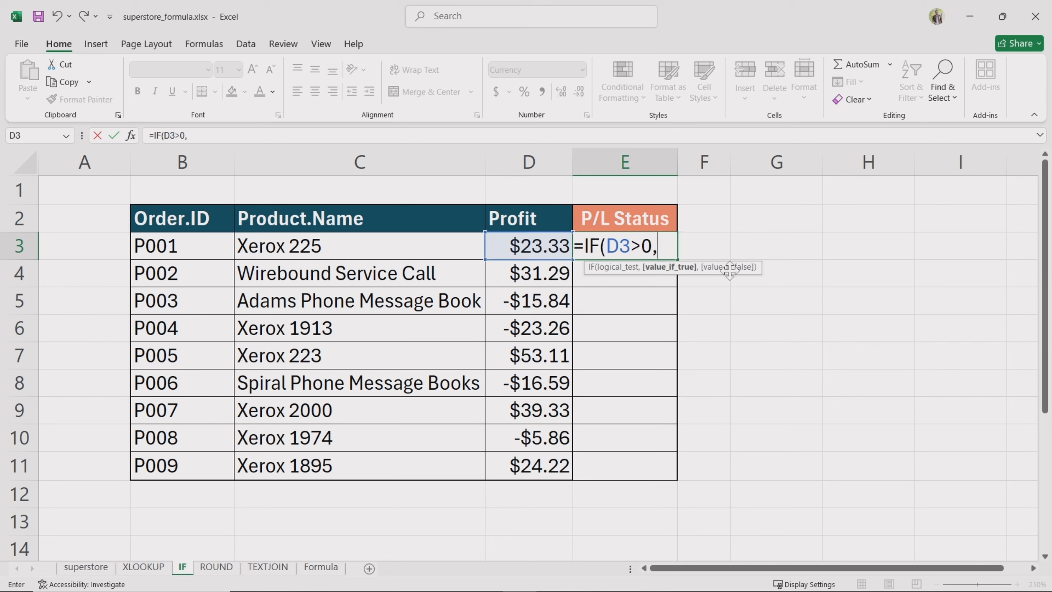
{"action": "type", "text": "\"PROFIT"}
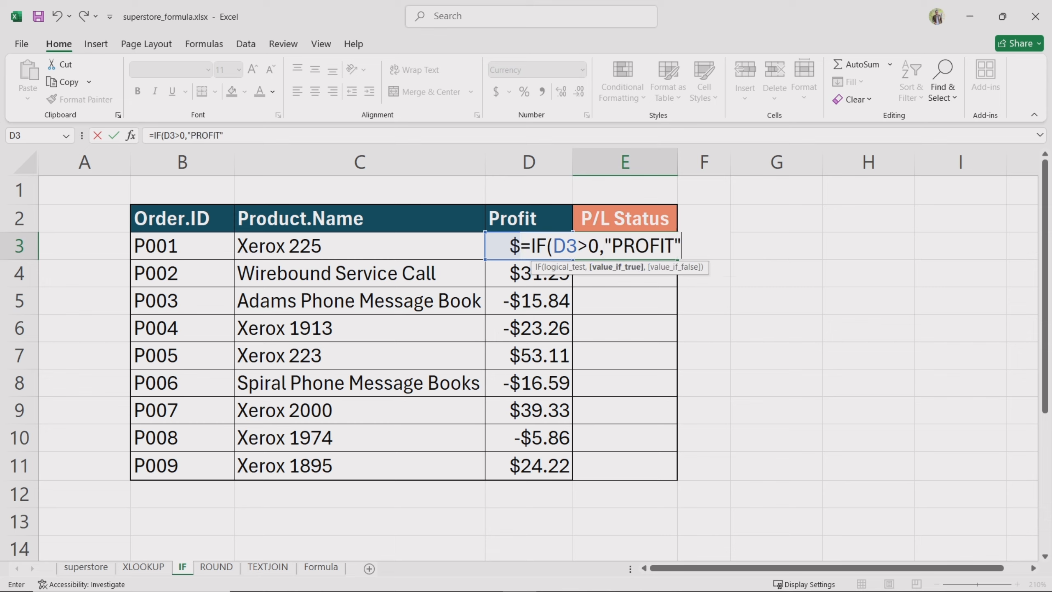
{"action": "type", "text": "\","}
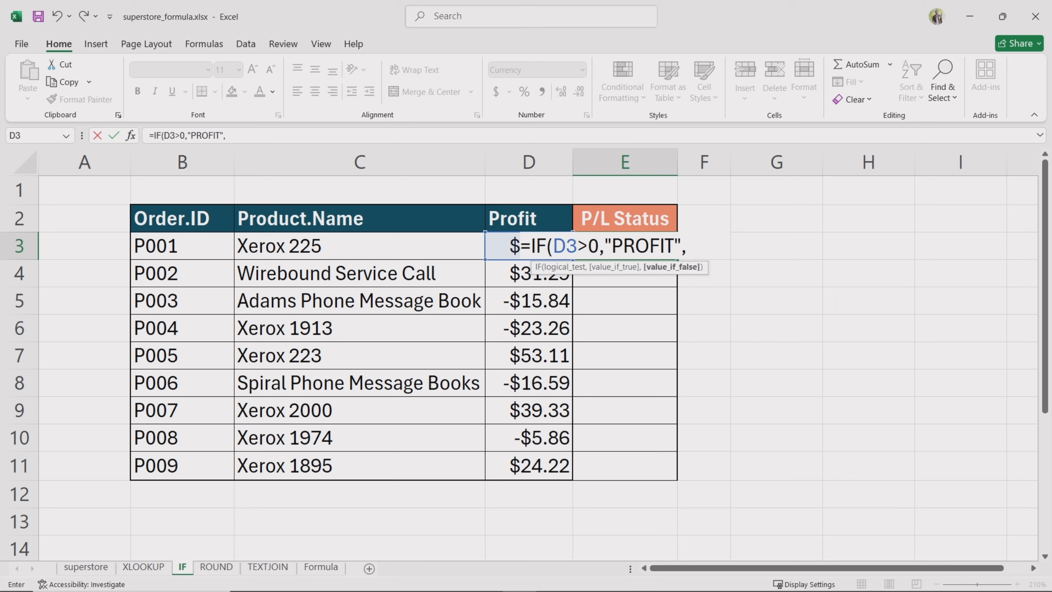
{"action": "type", "text": "\"LOSS"}
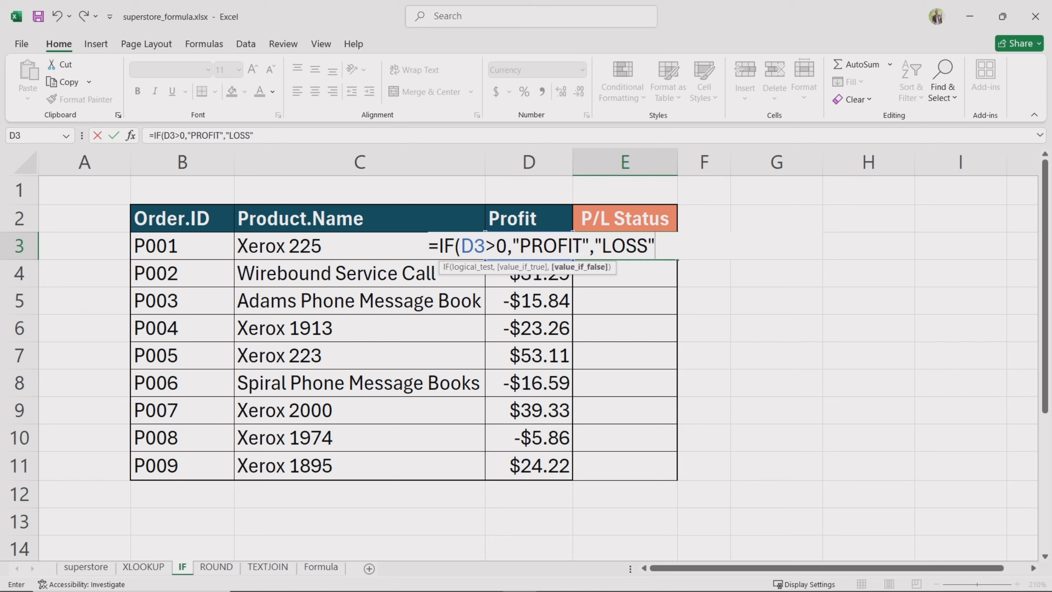
{"action": "type", "text": "\")"}
{"action": "key", "text": "Return"}
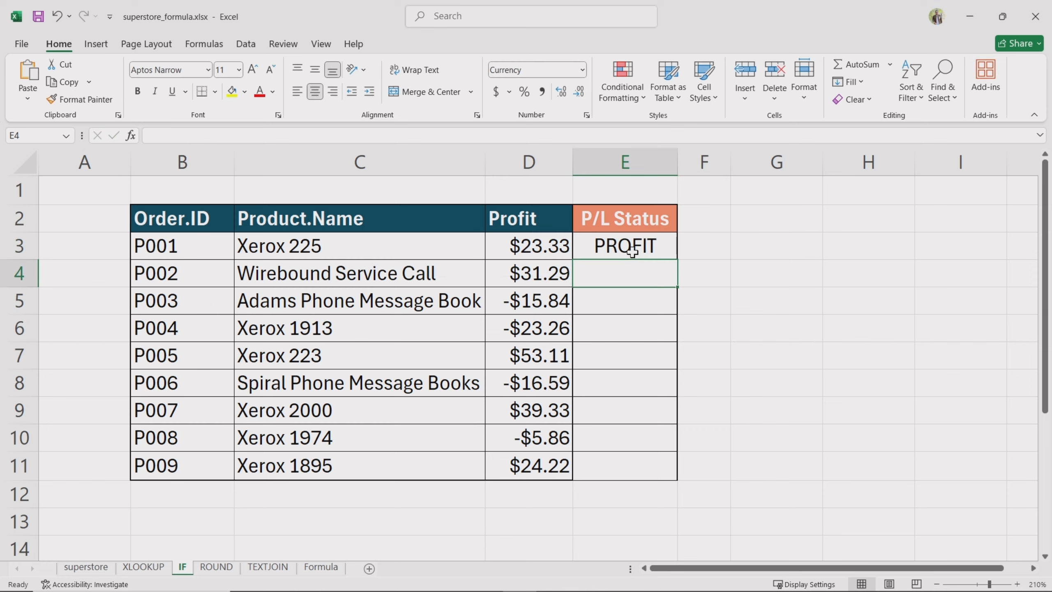
- Fill the P/L Status formula from E3 down through E11
{"action": "left_click", "coordinate": [654, 254]}
{"action": "left_click_drag", "start_coordinate": [677, 260], "coordinate": [679, 473]}
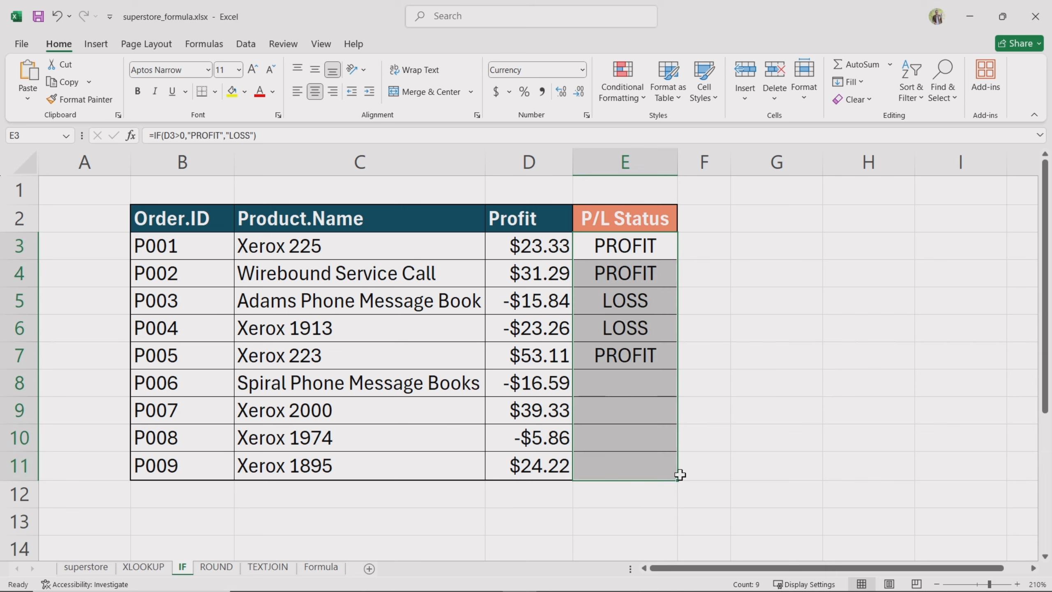
{"action": "left_click", "coordinate": [693, 467]}
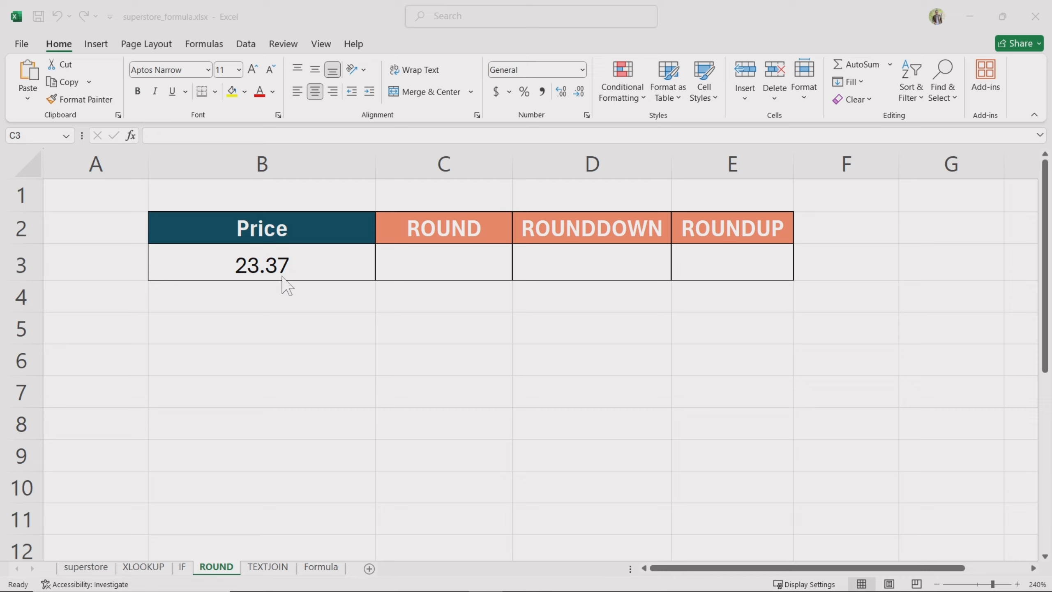
- Enter =ROUND(B3,0) in C3 of the ROUND sheet to round the price to zero decimals
{"action": "left_click", "coordinate": [435, 261]}
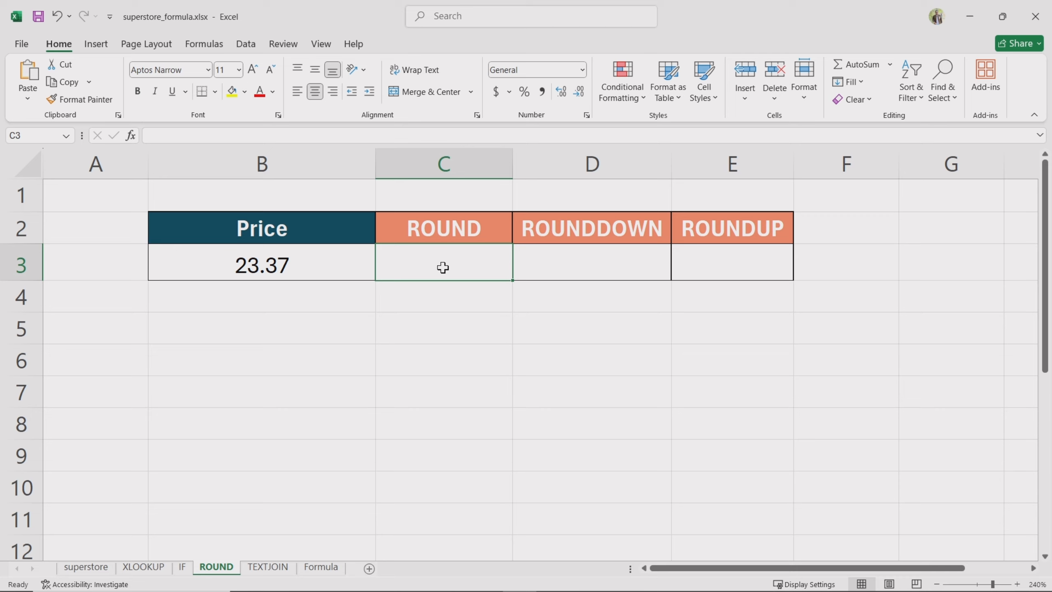
{"action": "type", "text": "="}
{"action": "key", "text": "Escape"}
{"action": "type", "text": "="}
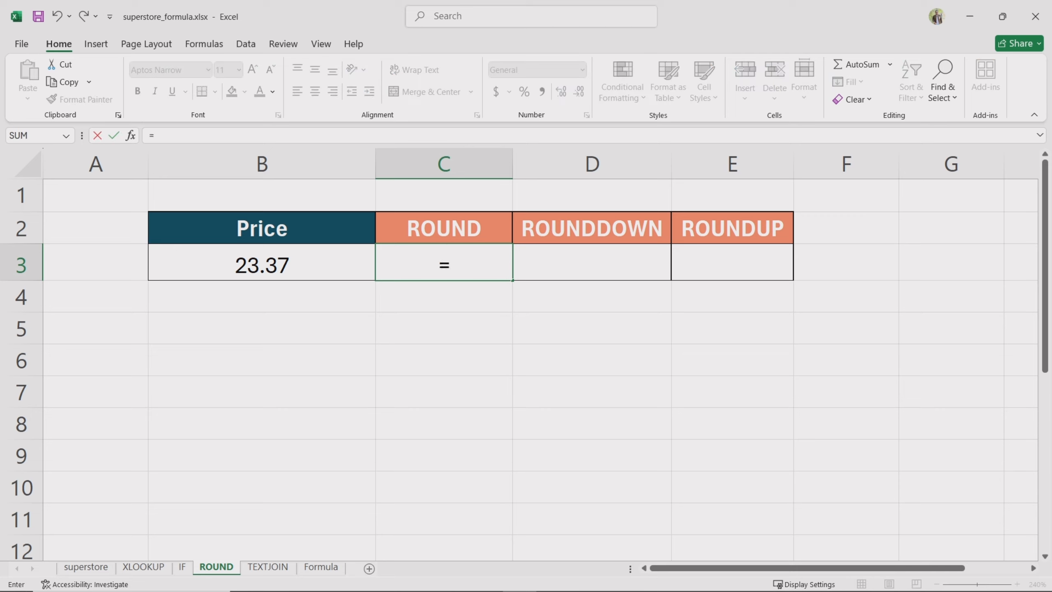
{"action": "type", "text": "ROUND"}
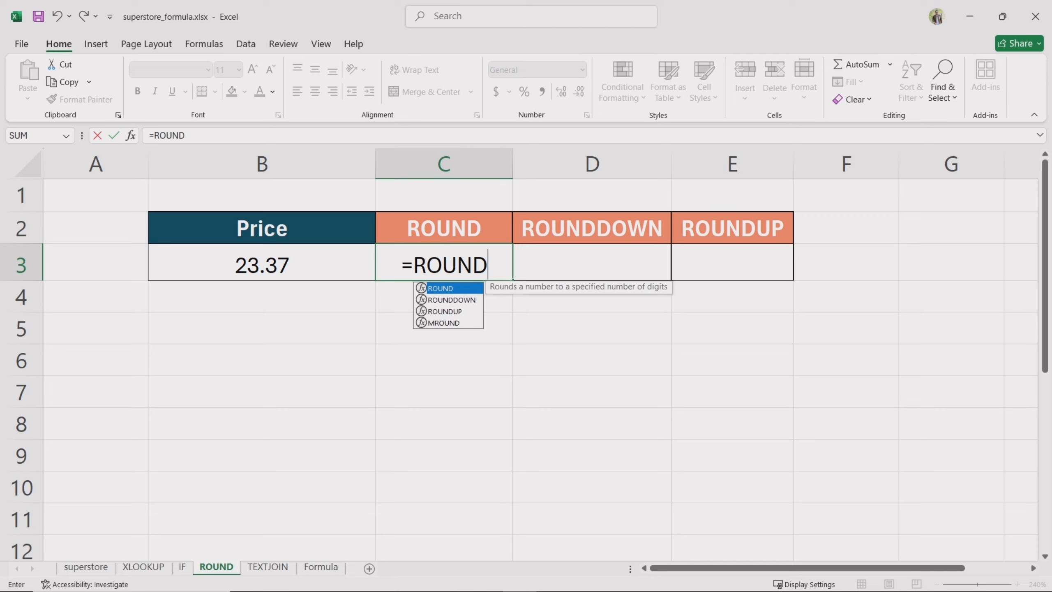
{"action": "double_click", "coordinate": [446, 290]}
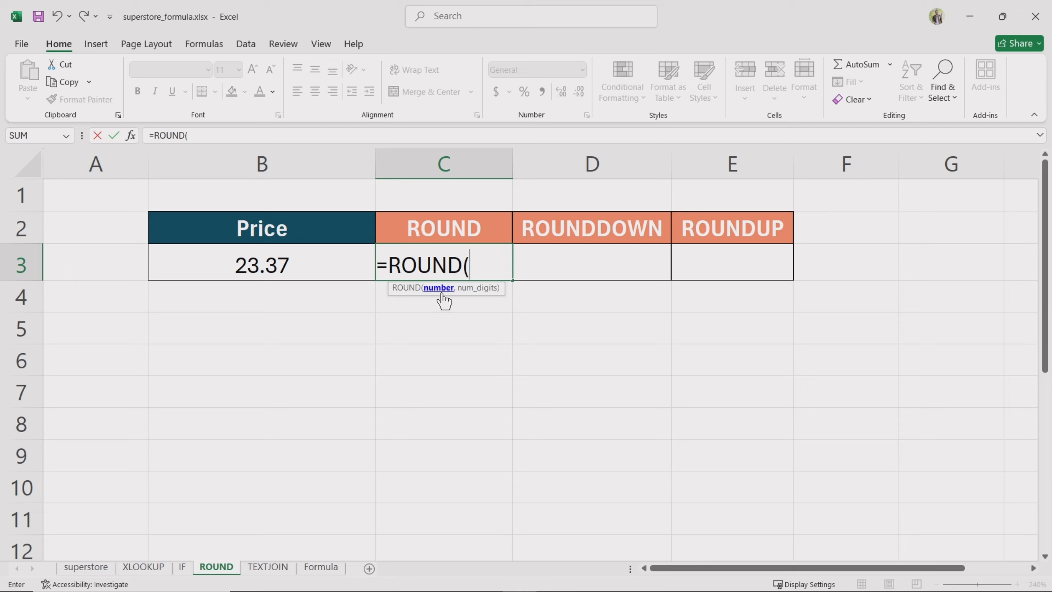
{"action": "left_click", "coordinate": [318, 269]}
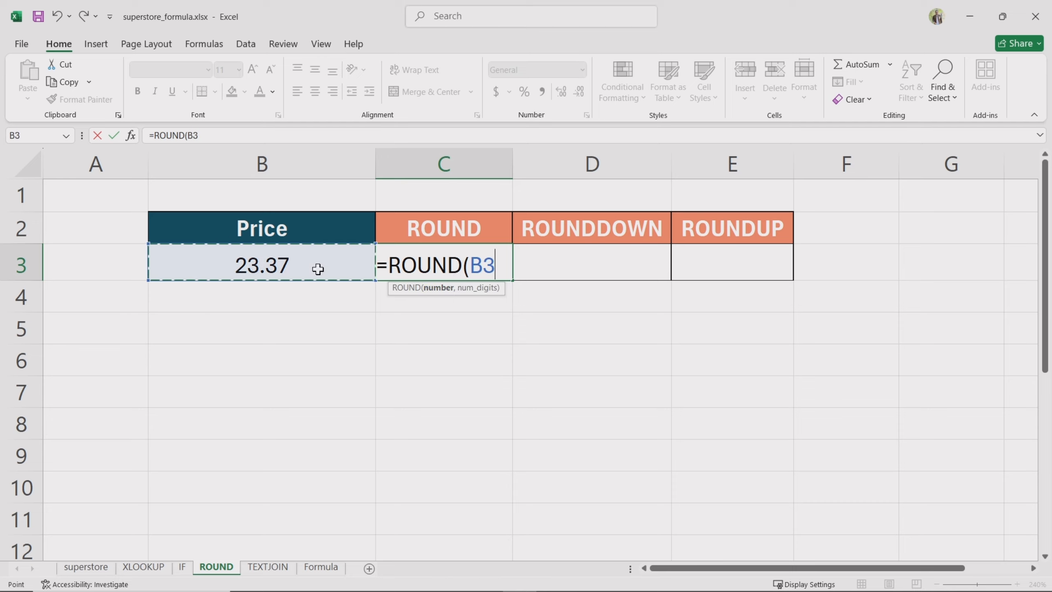
{"action": "type", "text": ","}
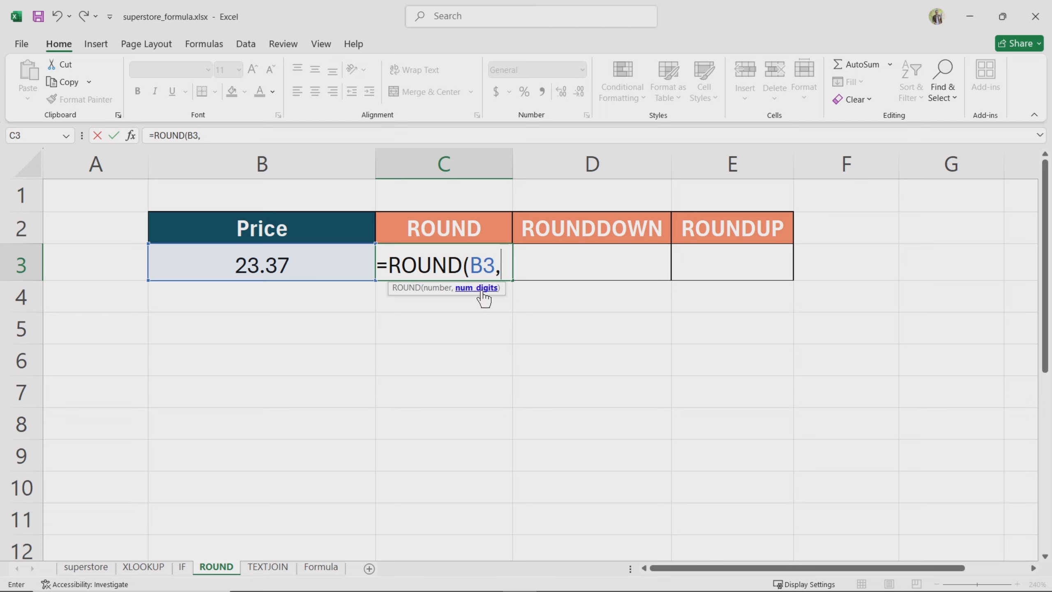
{"action": "type", "text": "0"}
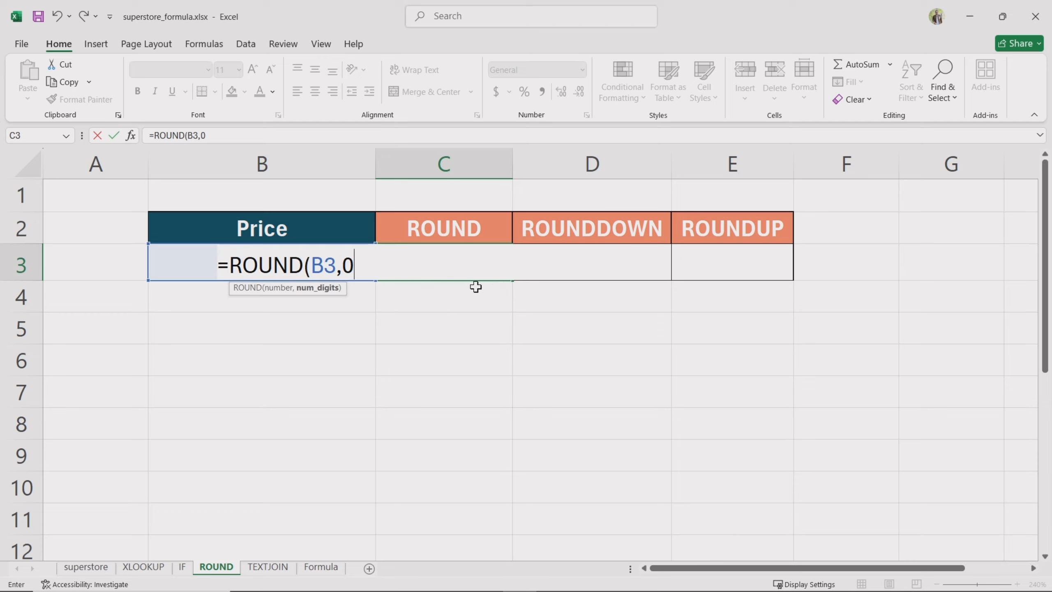
{"action": "type", "text": ")"}
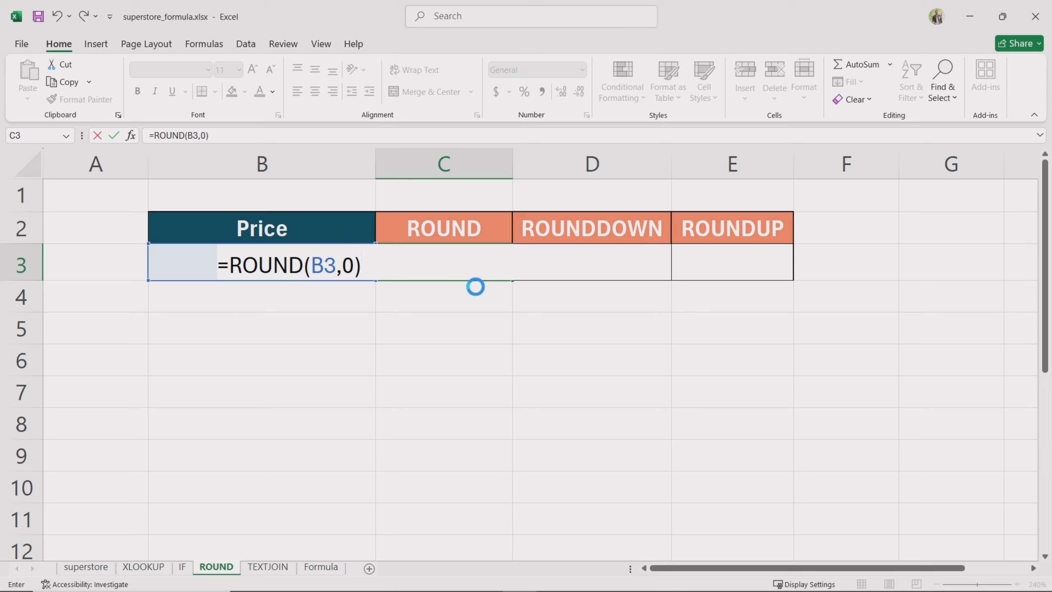
{"action": "key", "text": "Return"}
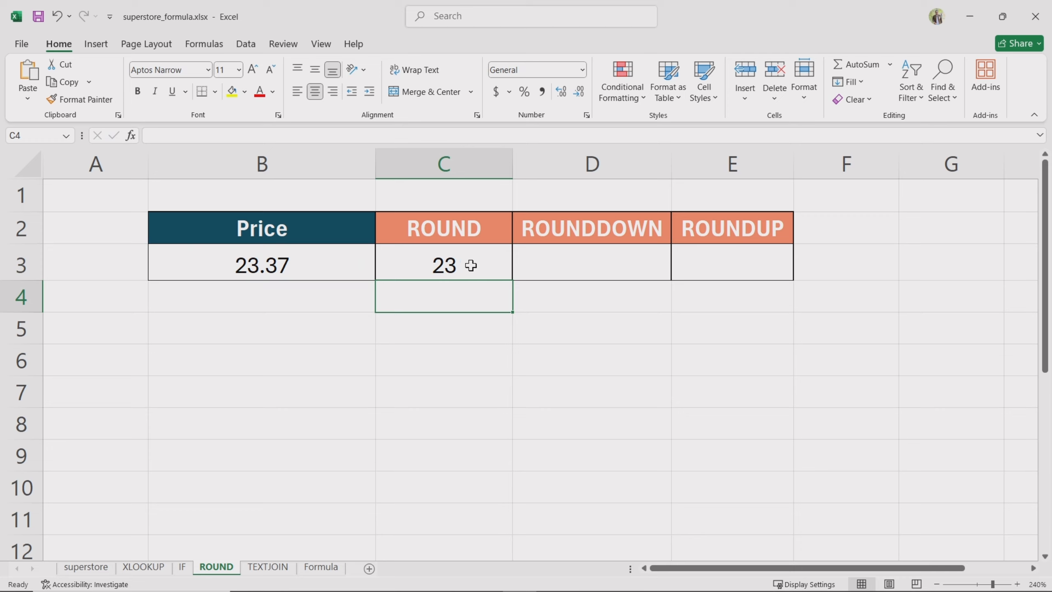
- Enter =ROUNDDOWN(B3,0) in D3 to round the price down to a whole number
{"action": "left_click", "coordinate": [577, 264]}
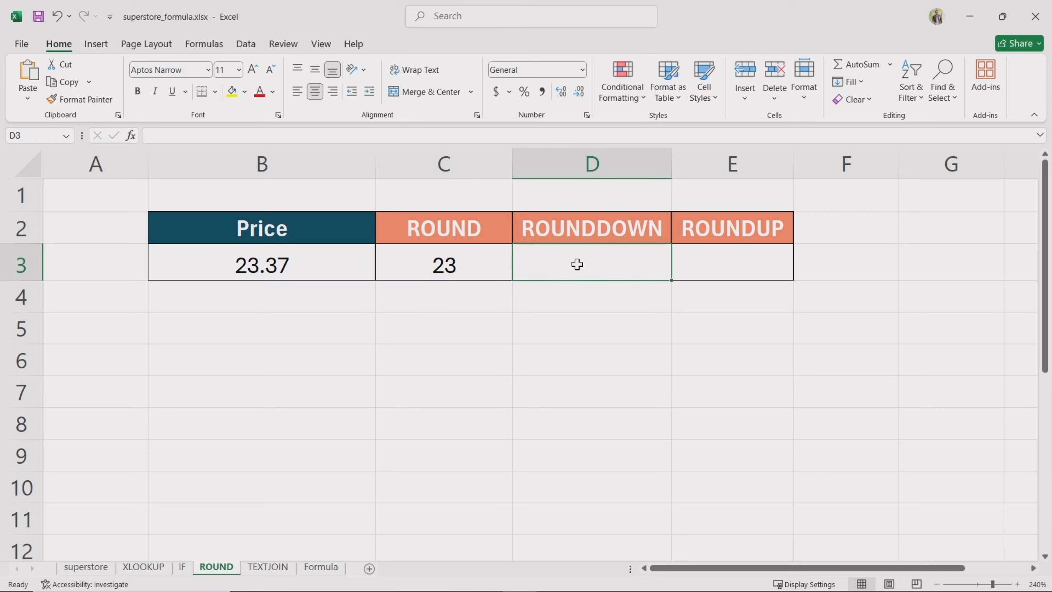
{"action": "type", "text": "="}
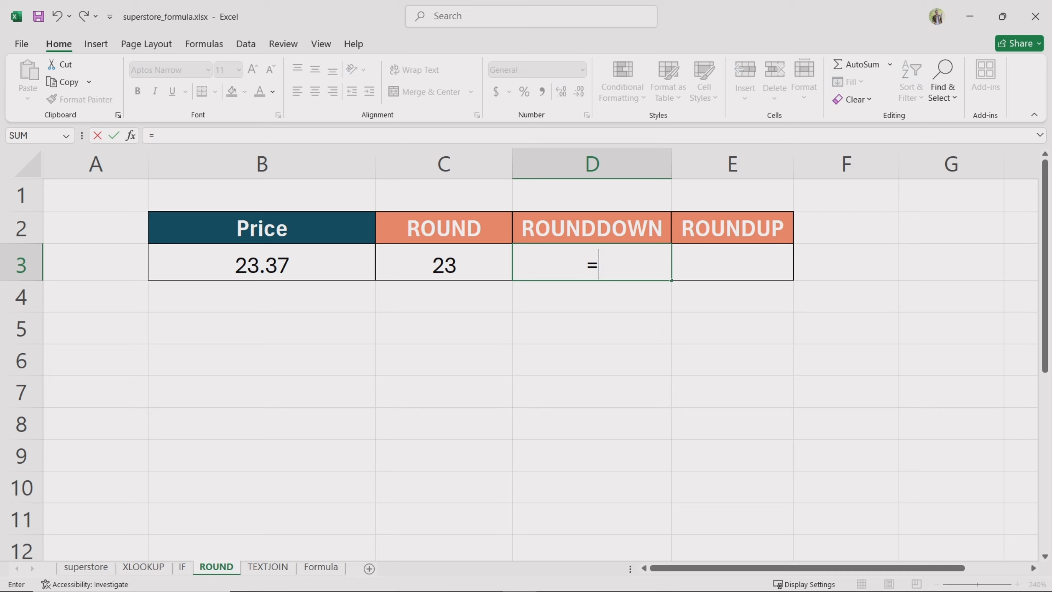
{"action": "type", "text": "ROUND"}
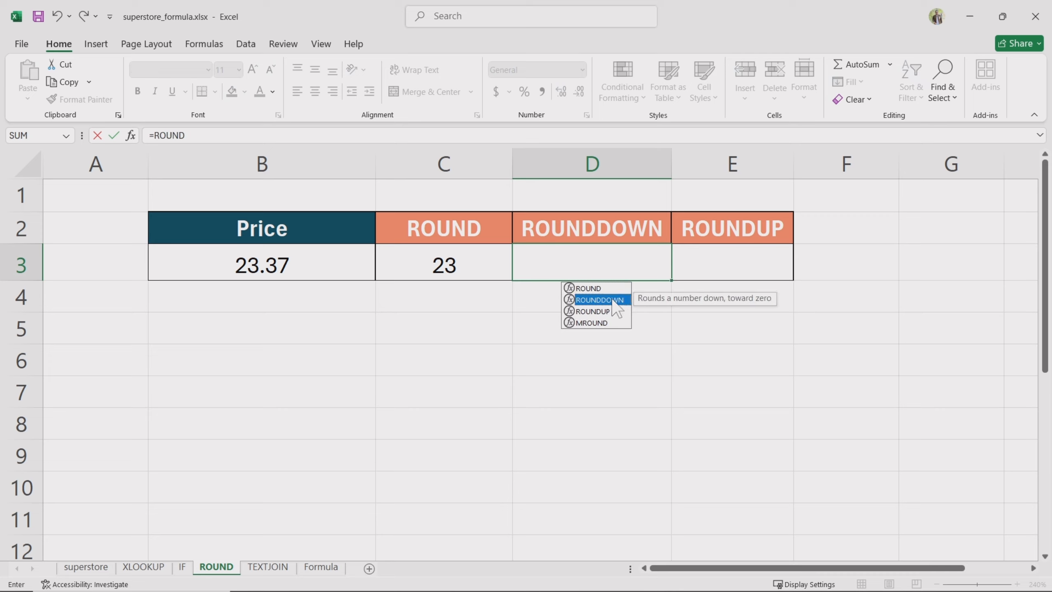
{"action": "double_click", "coordinate": [612, 299]}
{"action": "left_click", "coordinate": [303, 266]}
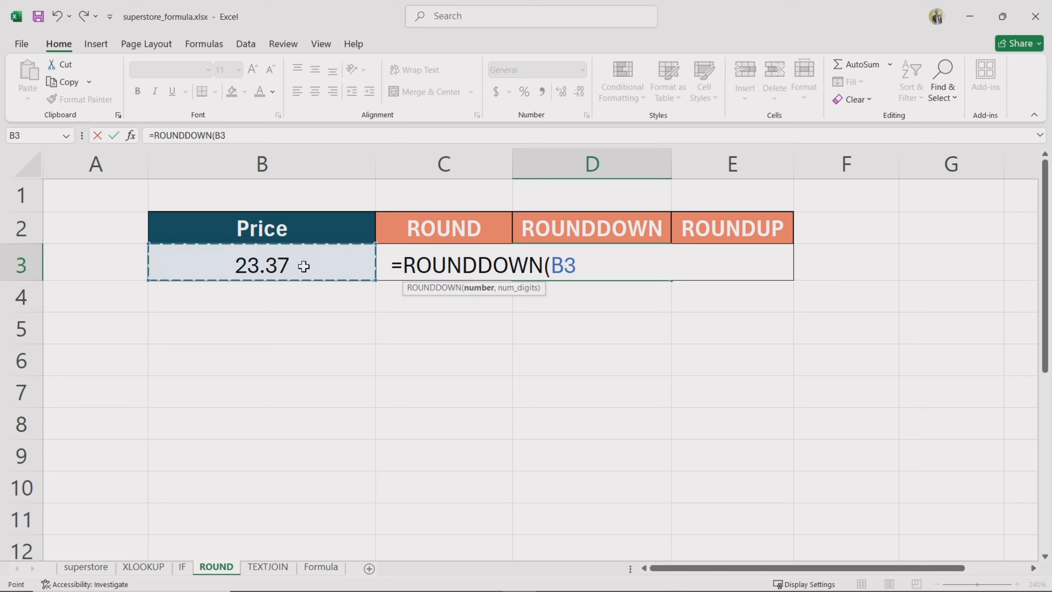
{"action": "type", "text": ",0"}
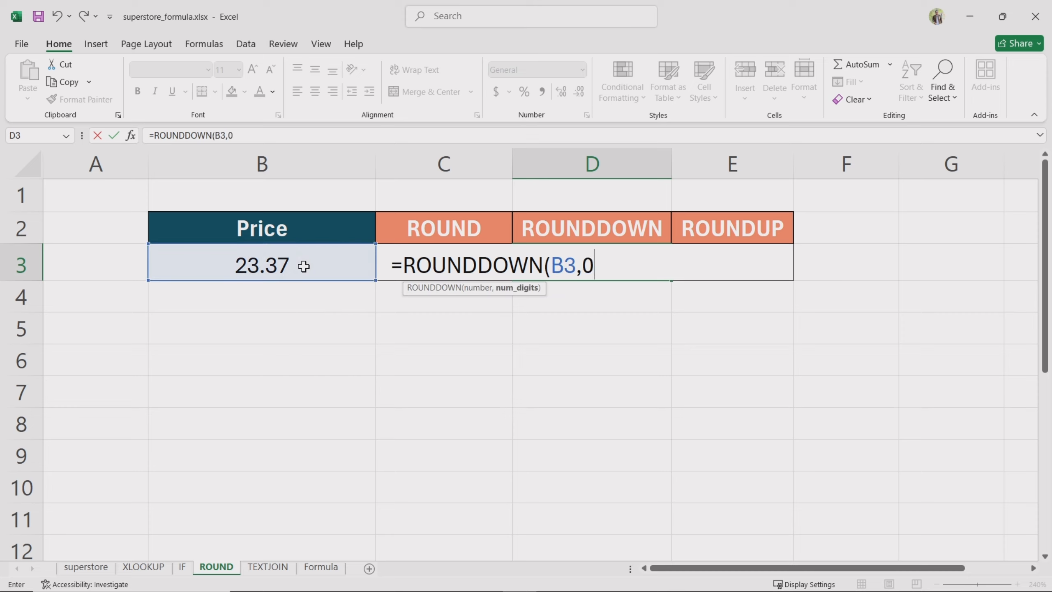
{"action": "type", "text": ")"}
{"action": "key", "text": "Return"}
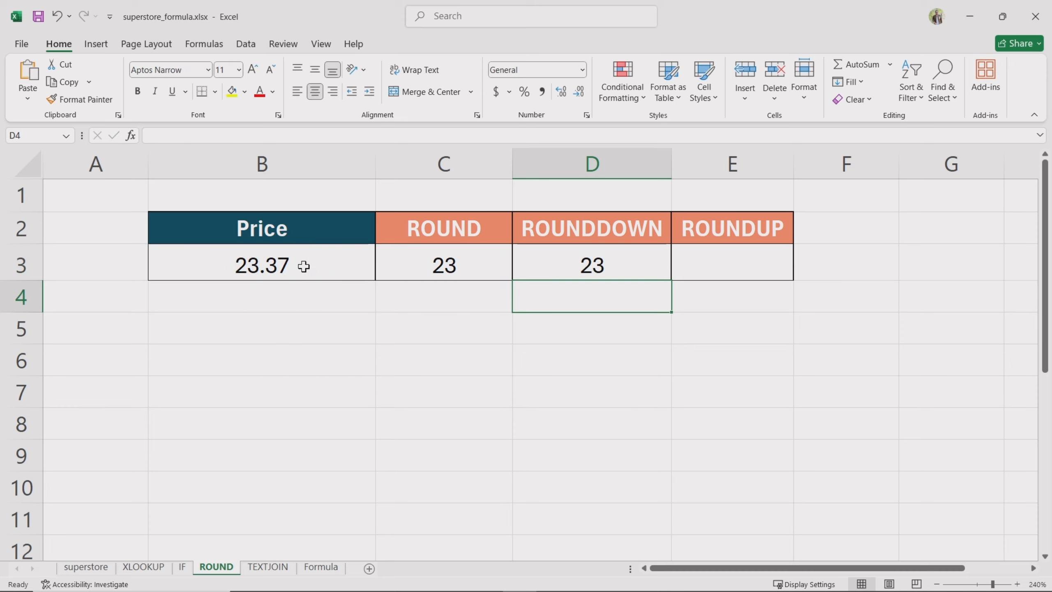
- Enter =ROUNDUP(B3,0) in E3 to round the price up to a whole number
{"action": "left_click", "coordinate": [713, 270]}
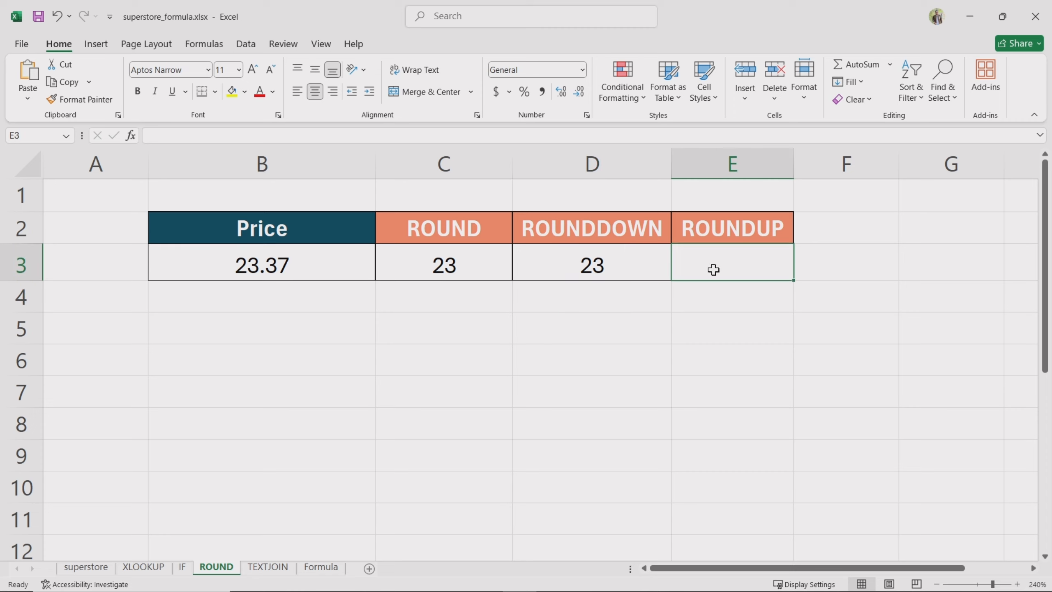
{"action": "type", "text": "=R"}
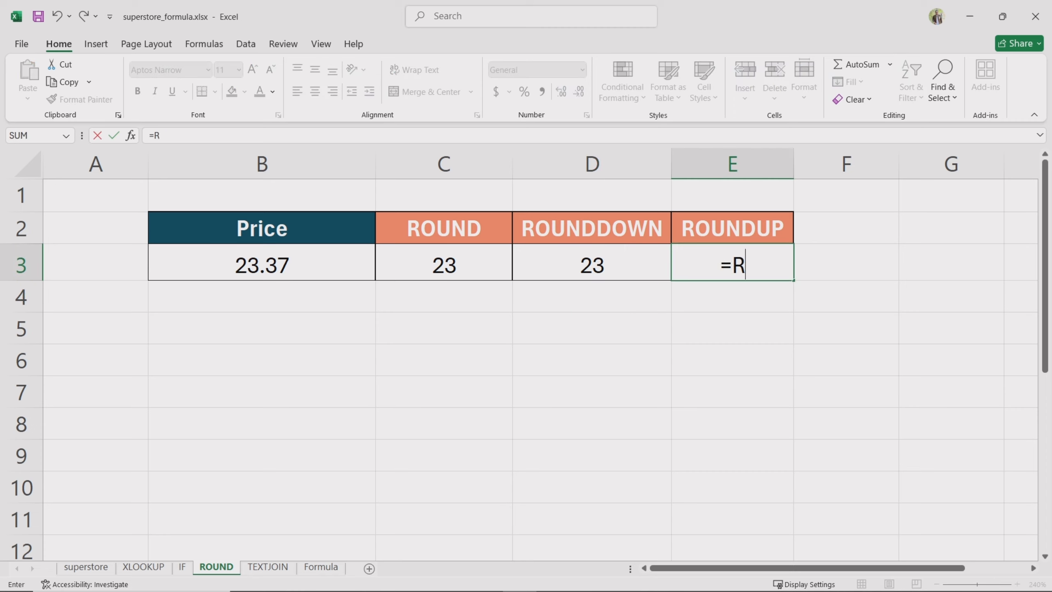
{"action": "type", "text": "OUND"}
{"action": "double_click", "coordinate": [739, 309]}
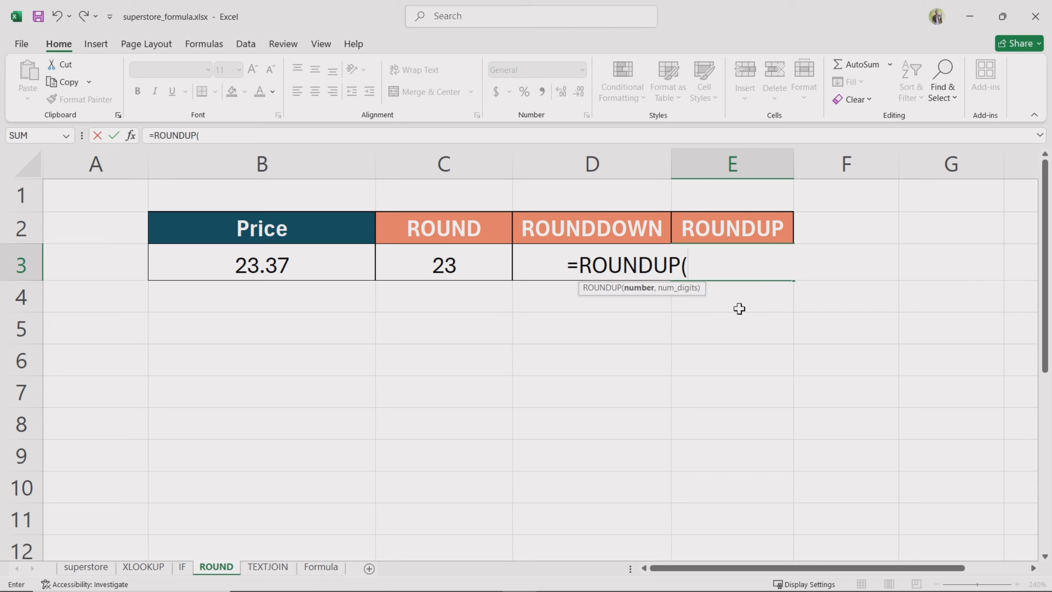
{"action": "left_click", "coordinate": [302, 273]}
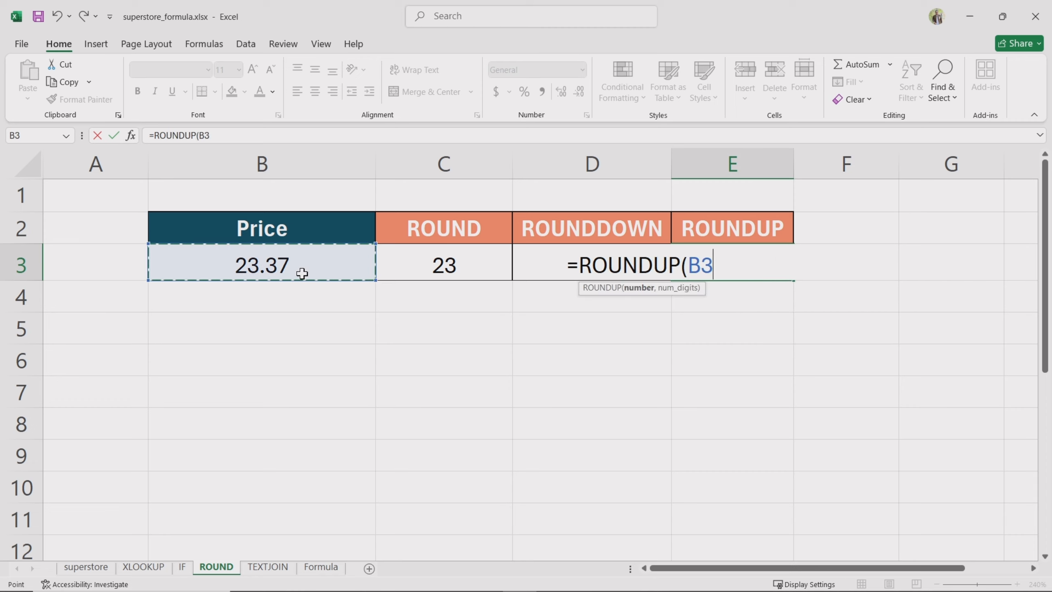
{"action": "type", "text": ",0)"}
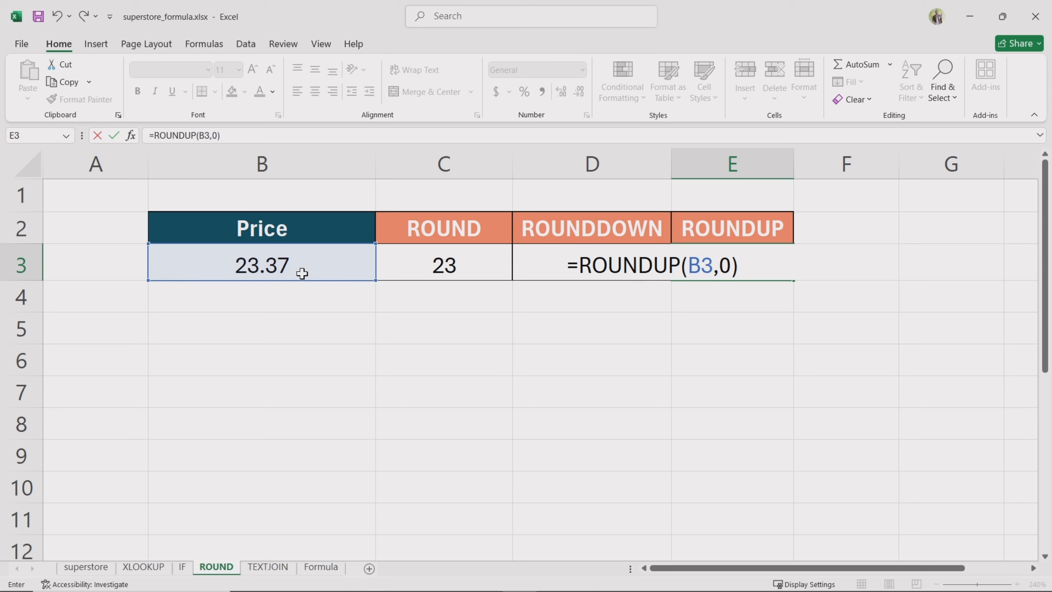
{"action": "key", "text": "Return"}
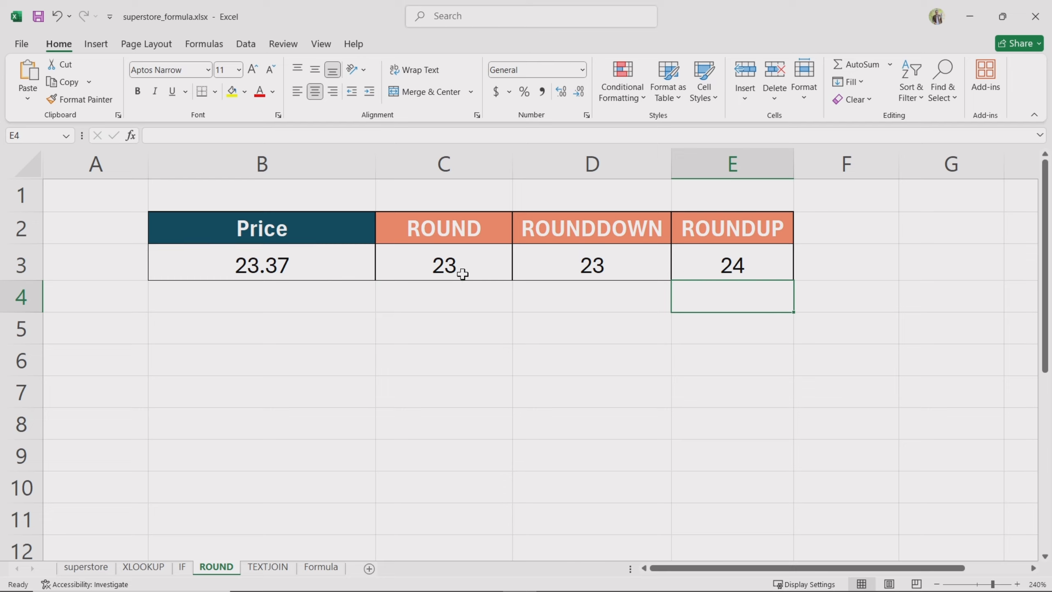
{"action": "left_click", "coordinate": [461, 289]}
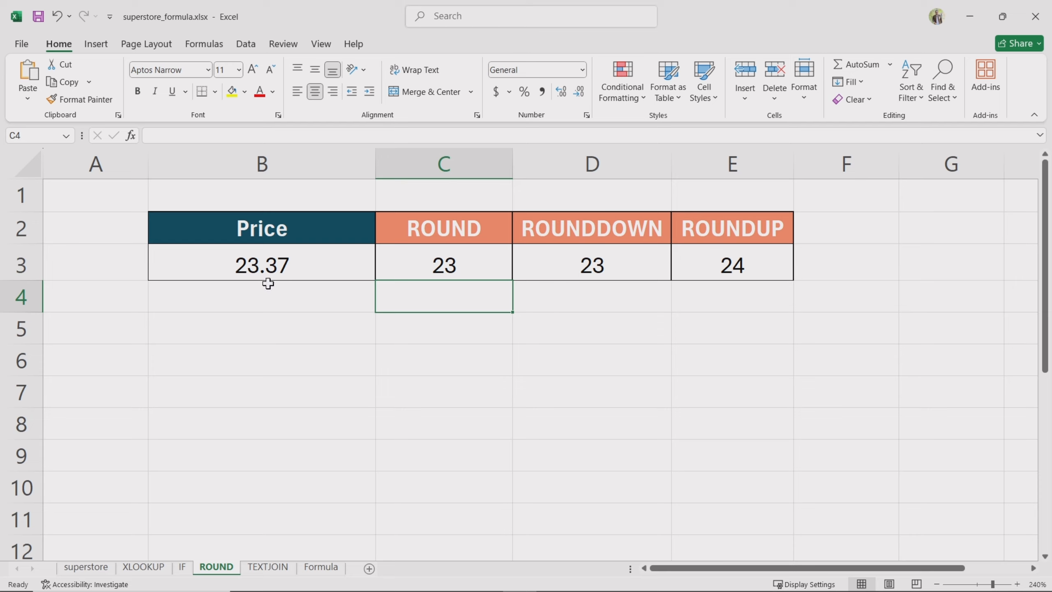
- Change the ROUND formula in C3 to =ROUND(B3,1) so the price rounds to one decimal place
{"action": "left_click", "coordinate": [462, 270]}
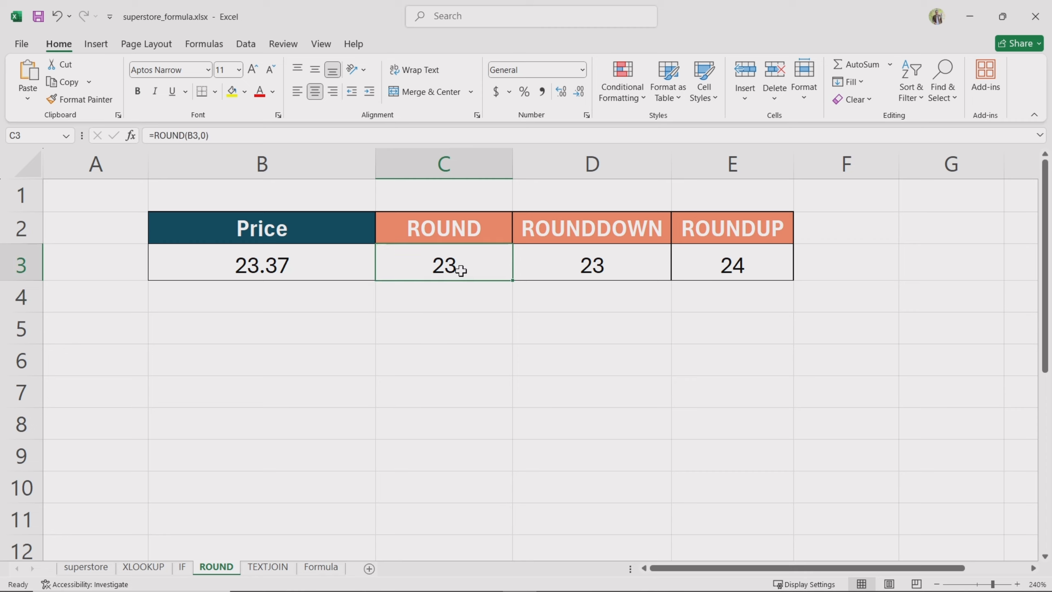
{"action": "double_click", "coordinate": [468, 270]}
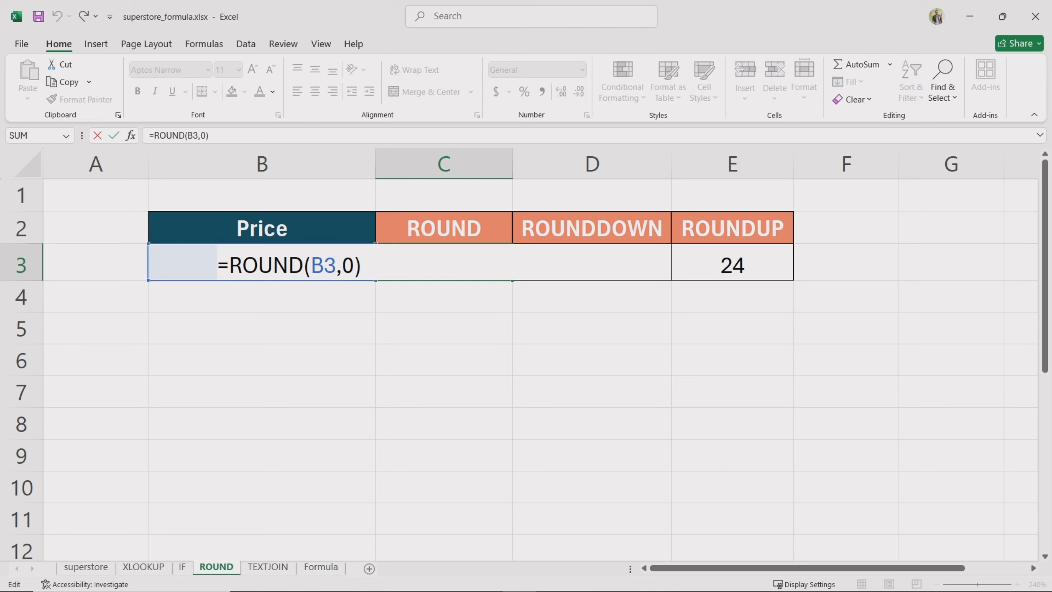
{"action": "double_click", "coordinate": [349, 266]}
{"action": "type", "text": "1"}
{"action": "key", "text": "Return"}
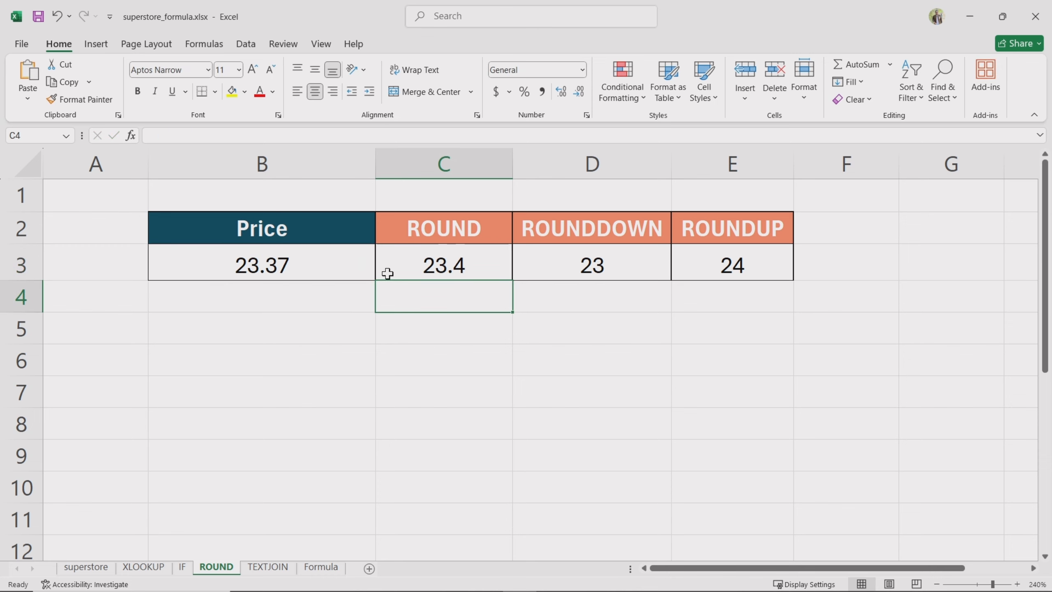
- Change the ROUNDDOWN formula in D3 to =ROUNDDOWN(B3,1) so the price rounds down to one decimal place
{"action": "left_click", "coordinate": [621, 253]}
{"action": "double_click", "coordinate": [620, 261]}
{"action": "double_click", "coordinate": [588, 265]}
{"action": "type", "text": "1"}
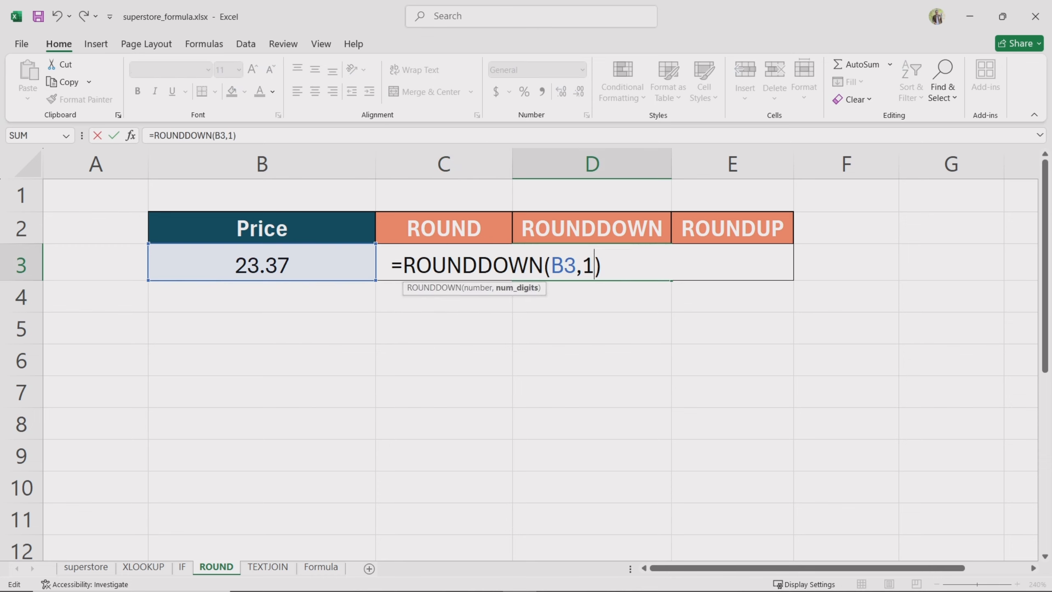
{"action": "key", "text": "Return"}
- Change the ROUNDUP formula in E3 to =ROUNDUP(B3,1) so the price rounds up to one decimal place
{"action": "double_click", "coordinate": [752, 265]}
{"action": "double_click", "coordinate": [725, 265]}
{"action": "type", "text": "1"}
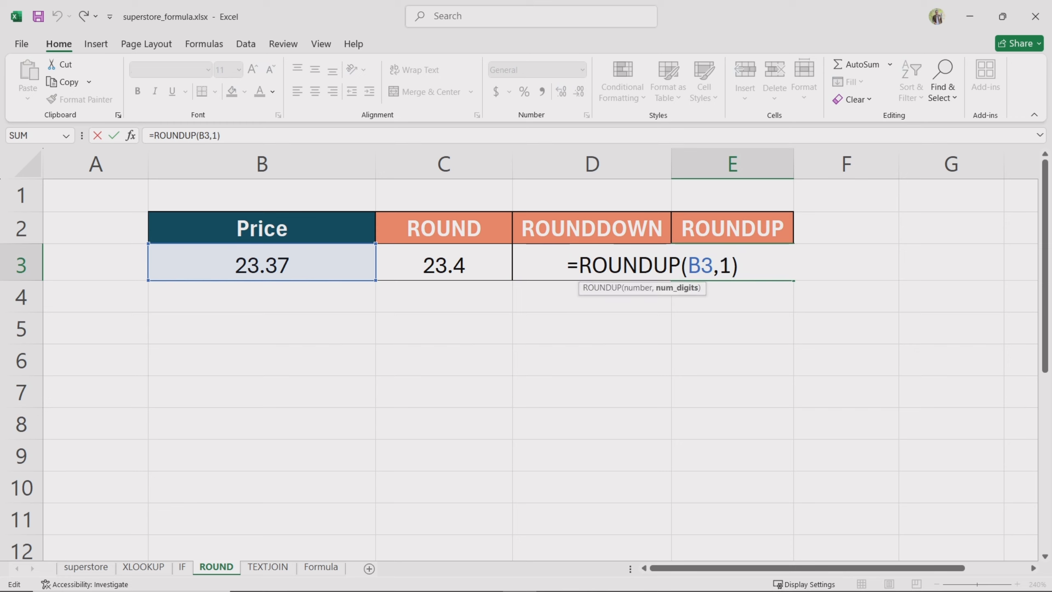
{"action": "key", "text": "Return"}
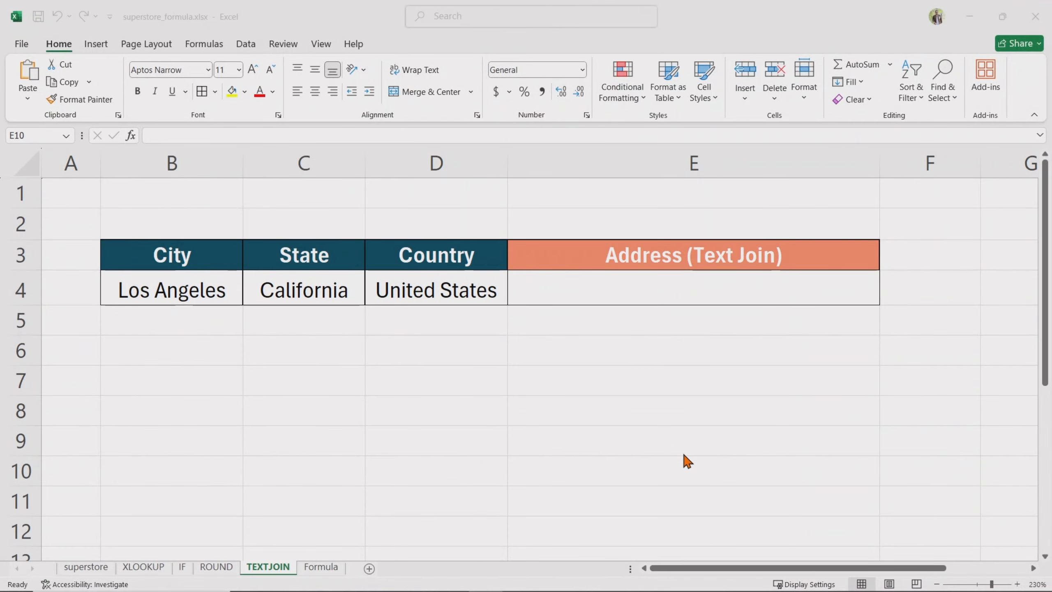
- Begin a TEXTJOIN formula in E4 of the TEXTJOIN sheet with delimiter "," and TRUE to ignore empty cells
{"action": "left_click", "coordinate": [687, 463]}
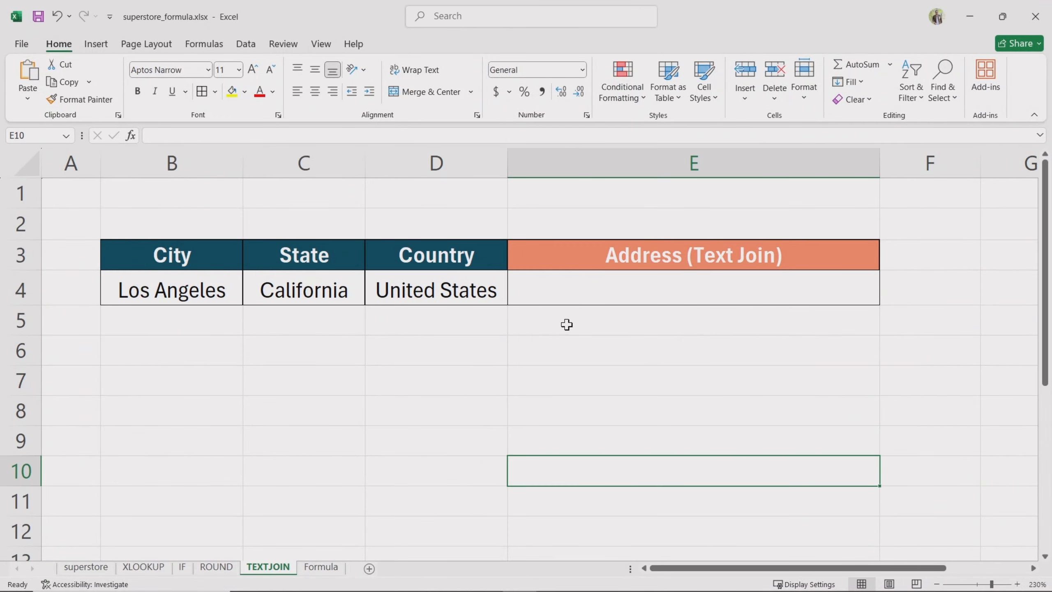
{"action": "left_click", "coordinate": [199, 284]}
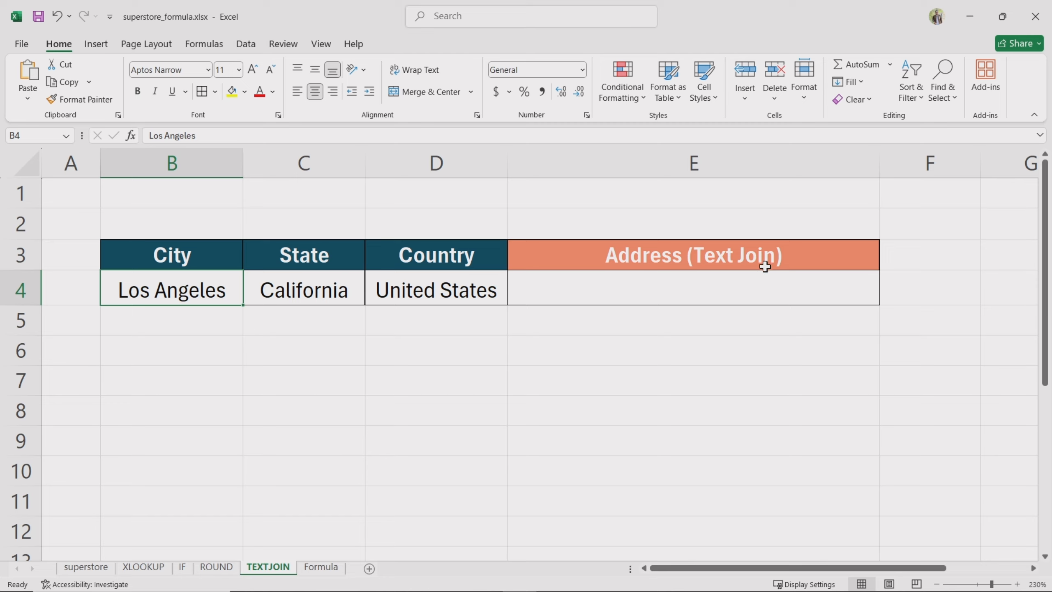
{"action": "left_click", "coordinate": [675, 298]}
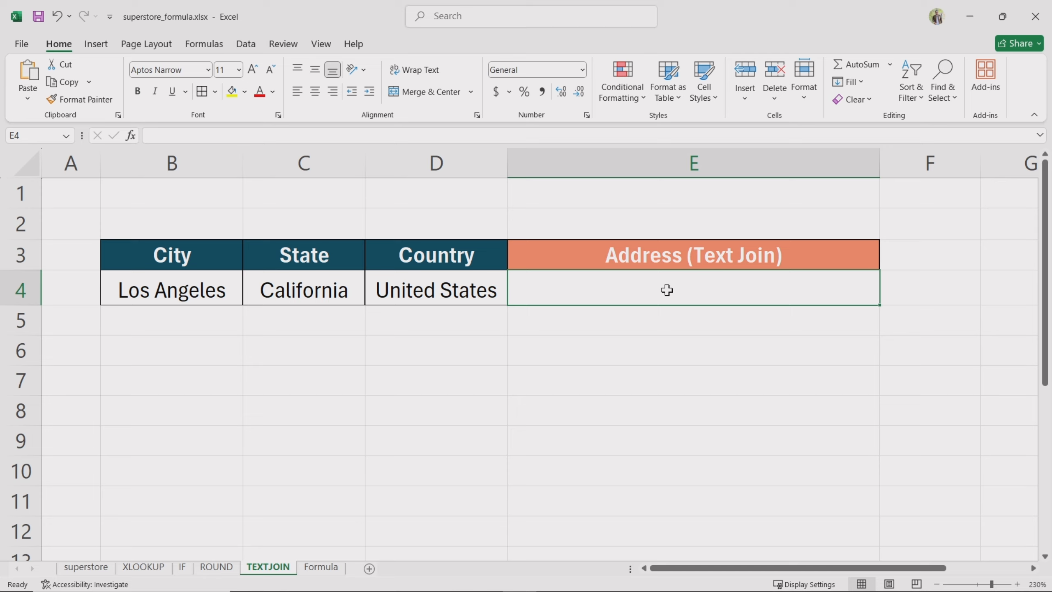
{"action": "type", "text": "="}
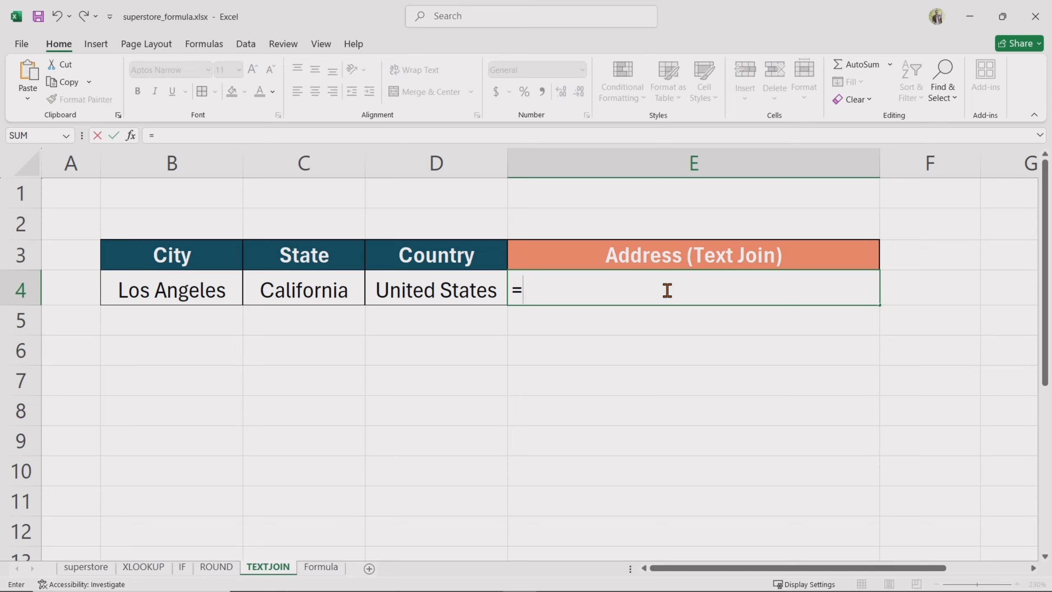
{"action": "type", "text": "textjoin"}
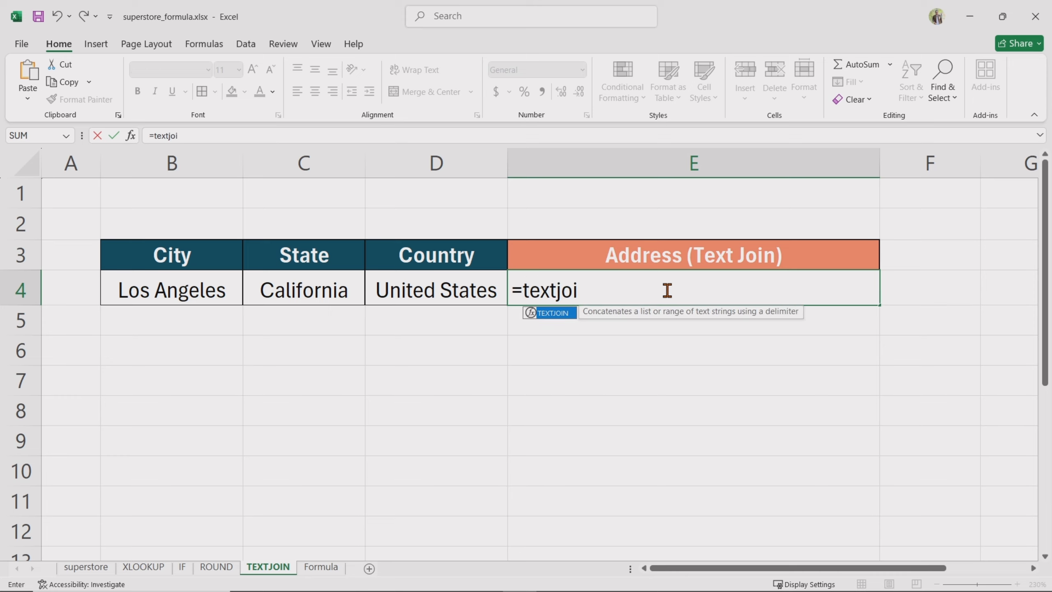
{"action": "double_click", "coordinate": [566, 313]}
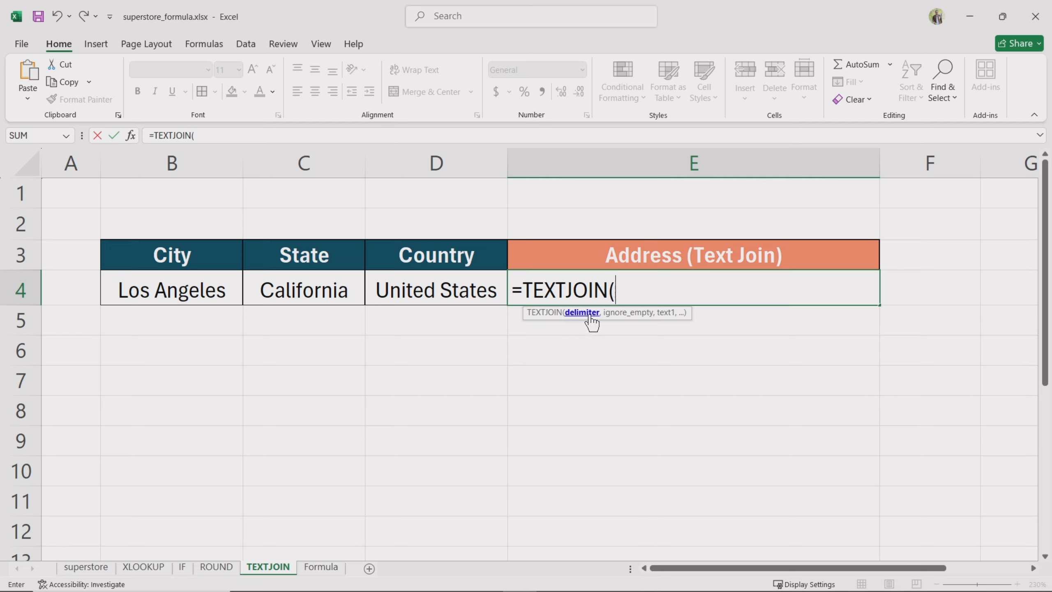
{"action": "type", "text": "\",\","}
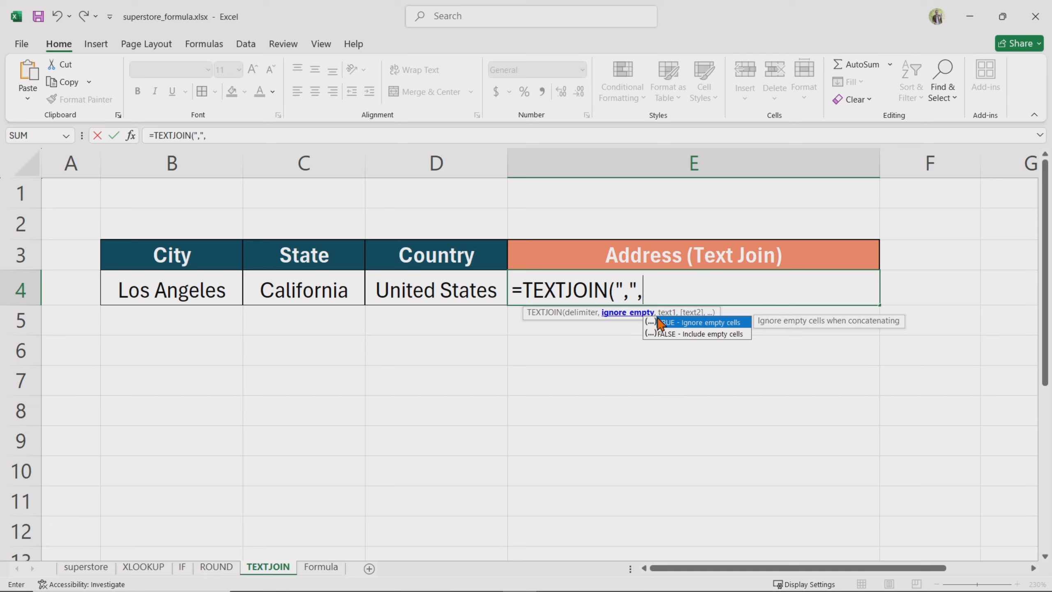
{"action": "double_click", "coordinate": [668, 325]}
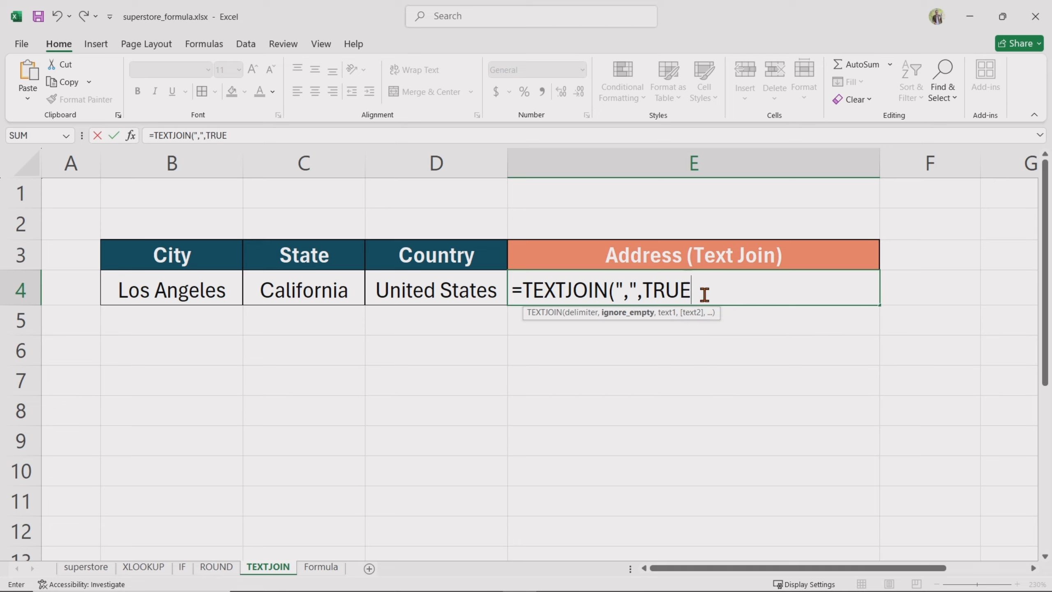
{"action": "type", "text": ","}
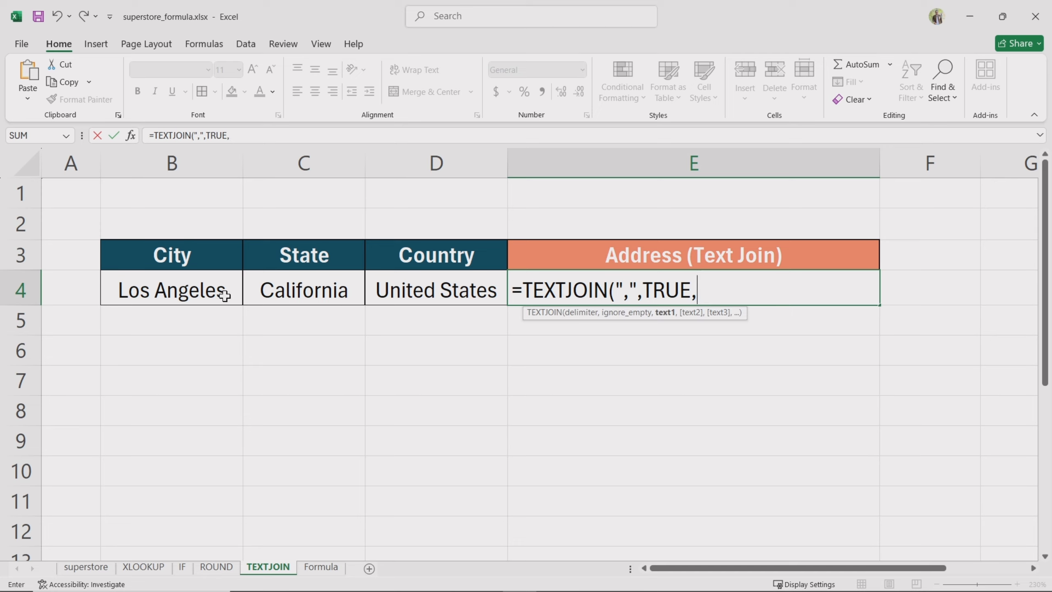
- Add the city B4, state C4 and country D4 as the texts to join and complete the TEXTJOIN formula
{"action": "left_click", "coordinate": [224, 295]}
{"action": "type", "text": ","}
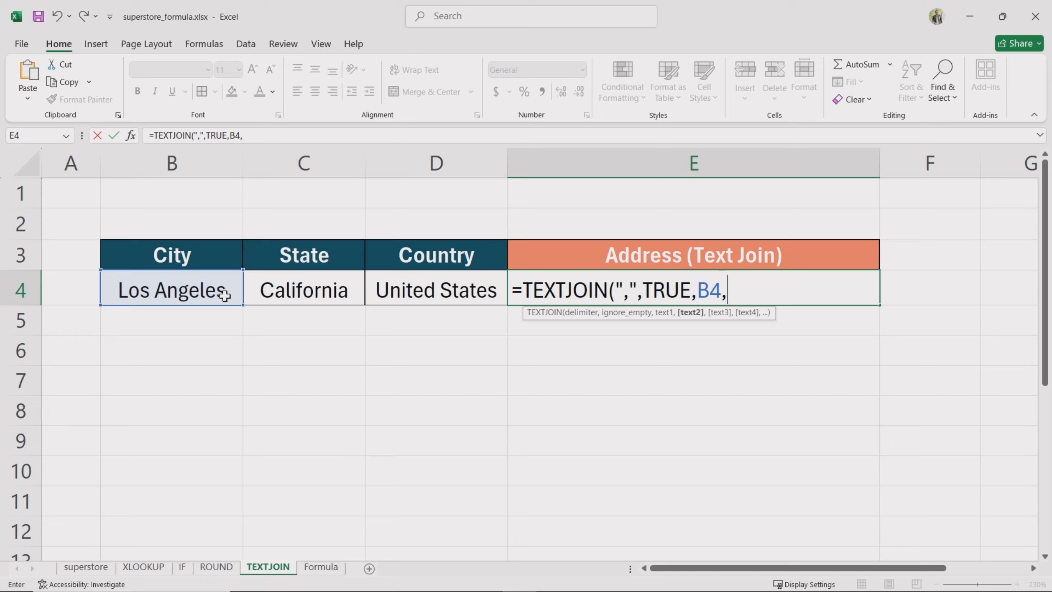
{"action": "left_click", "coordinate": [304, 293]}
{"action": "type", "text": ","}
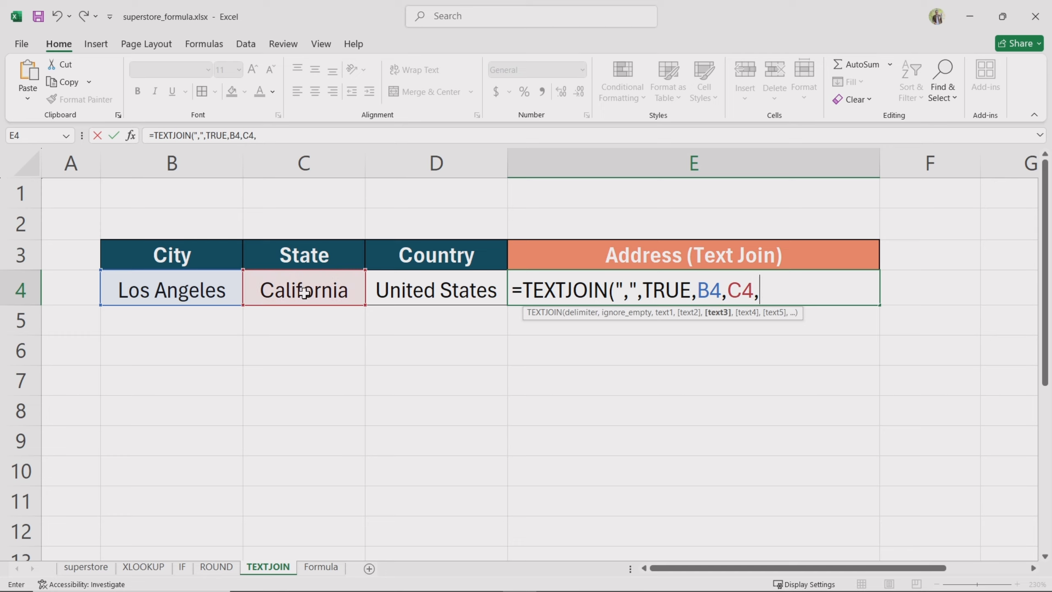
{"action": "left_click", "coordinate": [428, 296]}
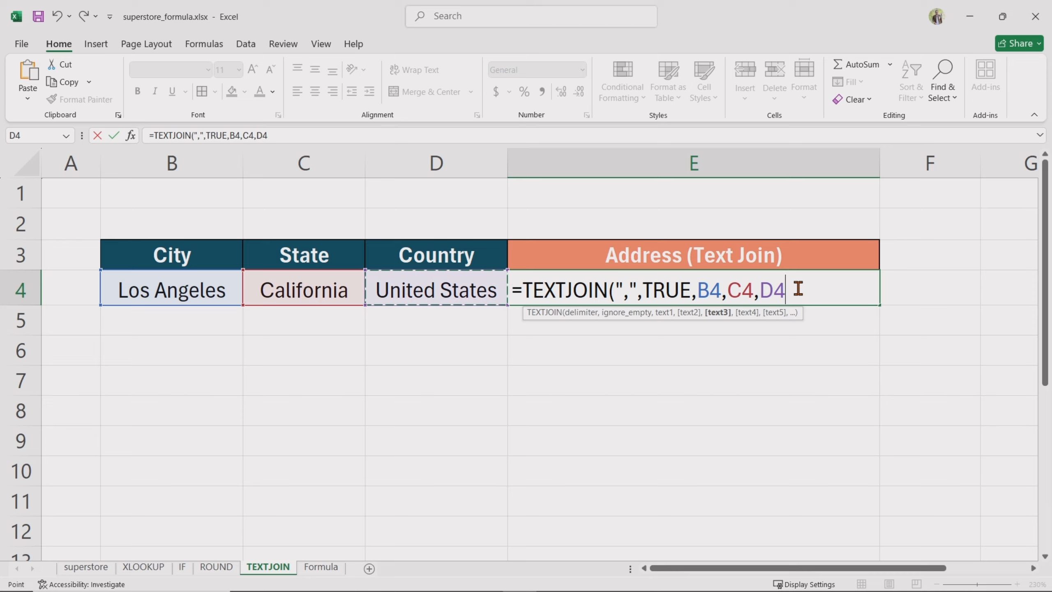
{"action": "type", "text": ")"}
{"action": "key", "text": "Return"}
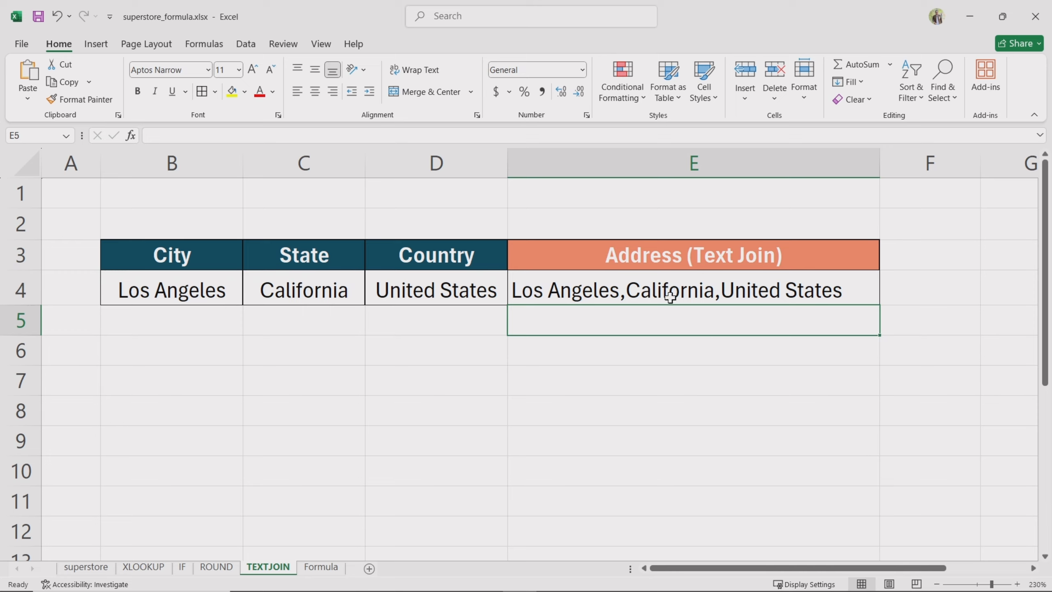
- Add a space after the comma in the E4 delimiter, making the formula =TEXTJOIN(", ",TRUE,B4,C4,D4)
{"action": "left_click", "coordinate": [630, 295]}
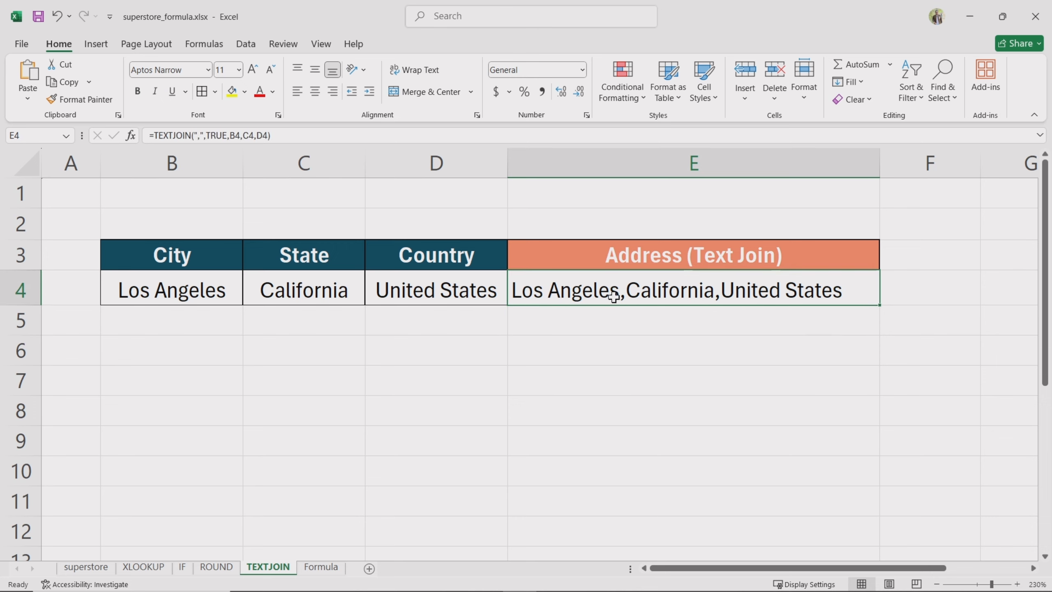
{"action": "key", "text": "F2"}
{"action": "left_click", "coordinate": [614, 297]}
{"action": "left_click", "coordinate": [631, 296]}
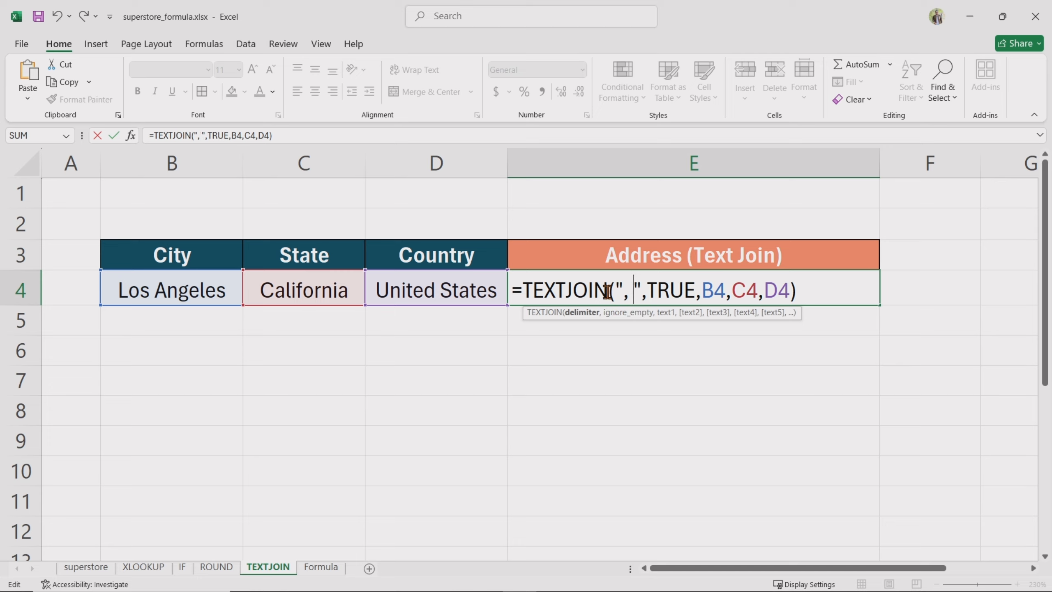
{"action": "left_click", "coordinate": [813, 293]}
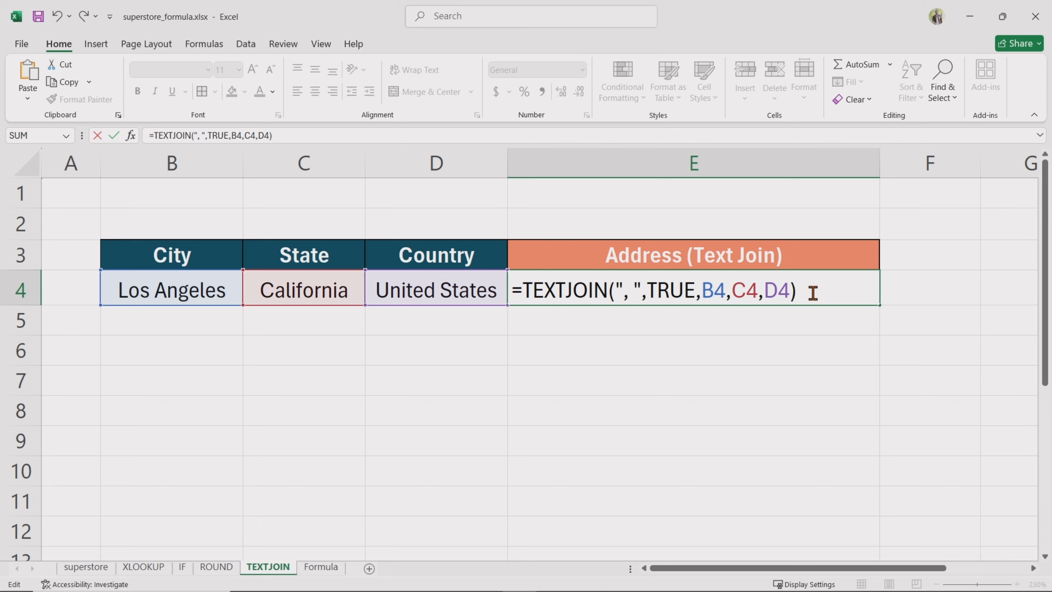
{"action": "key", "text": "Return"}
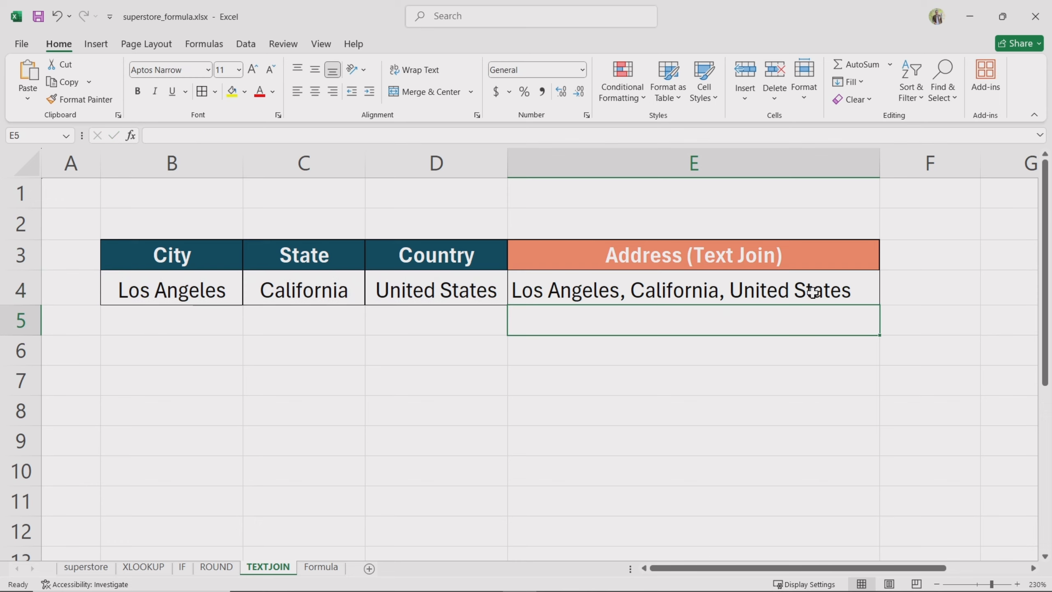
{"action": "left_click", "coordinate": [813, 341]}
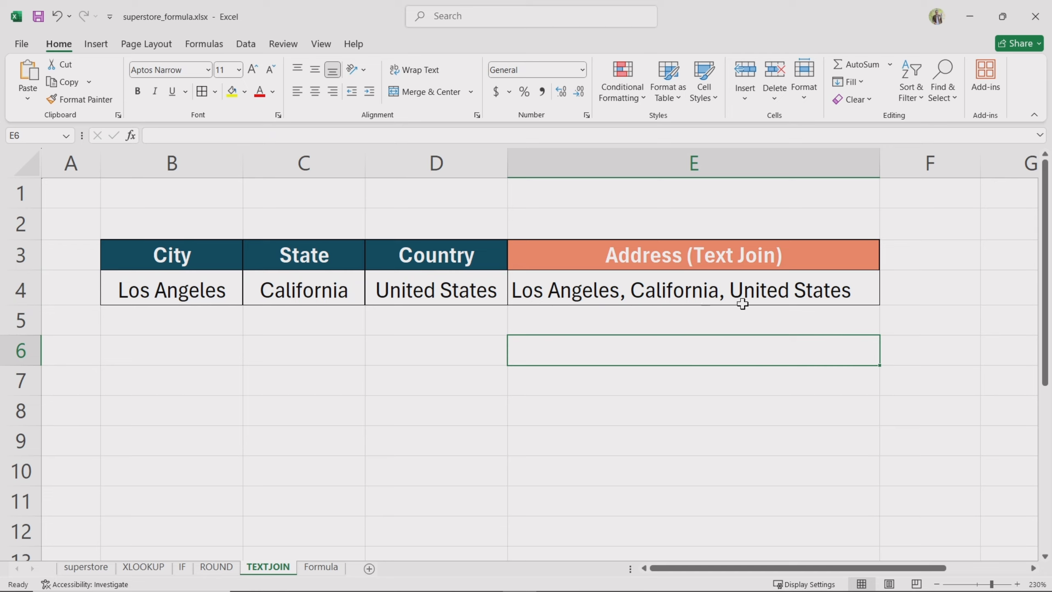
{"action": "left_click", "coordinate": [680, 317]}
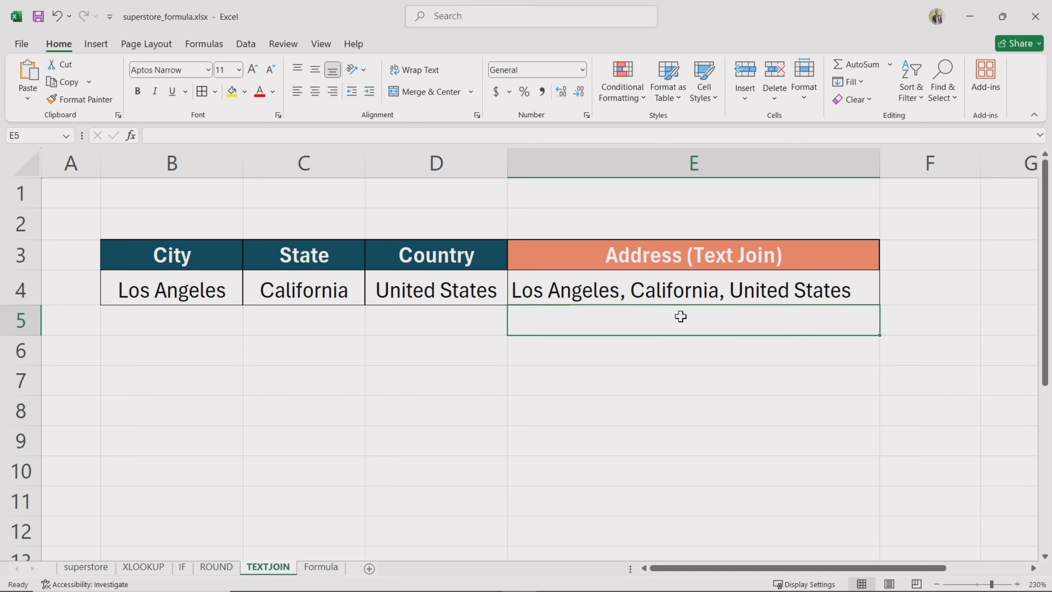